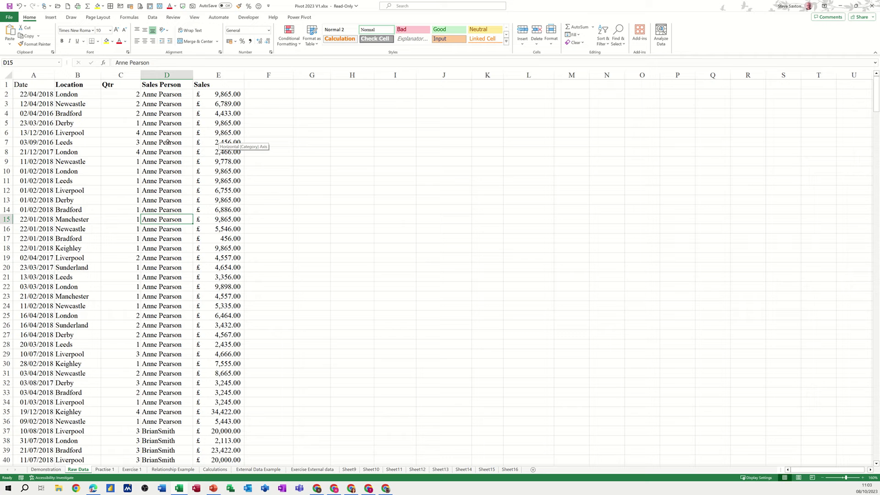
- Insert an empty PivotTable3 from the Raw Data range at G1 on the existing sheet
click(339, 200)
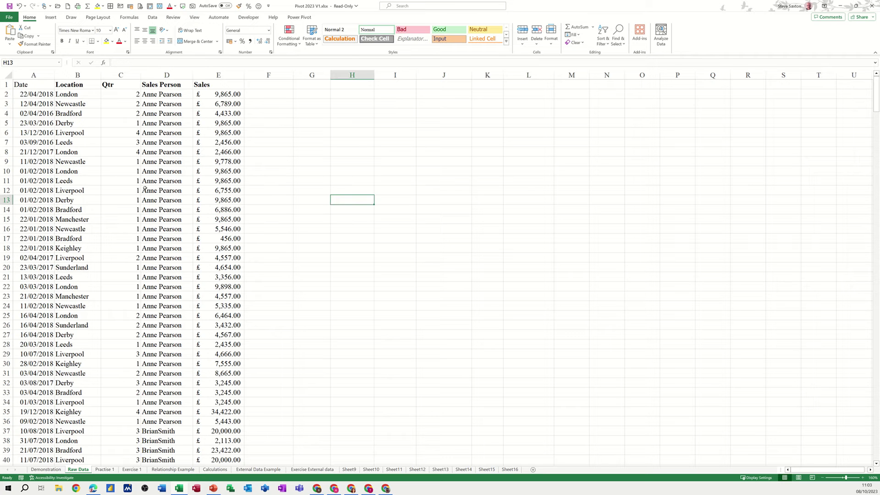
click(137, 188)
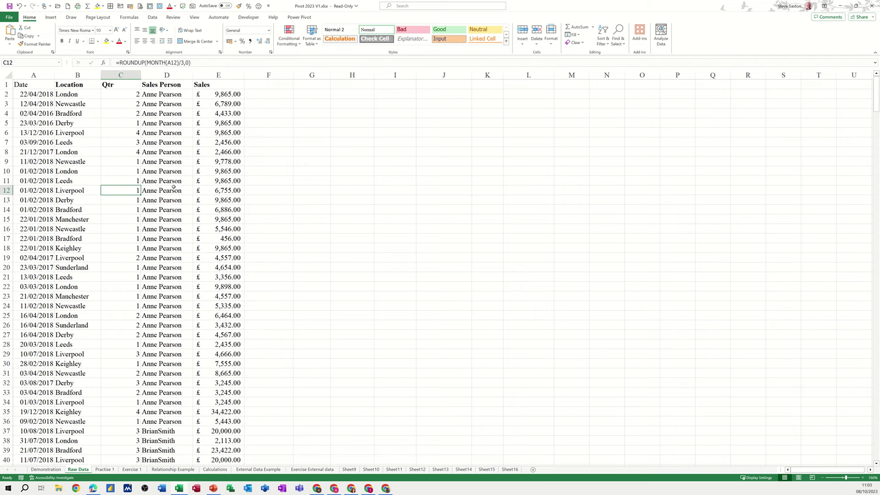
click(51, 17)
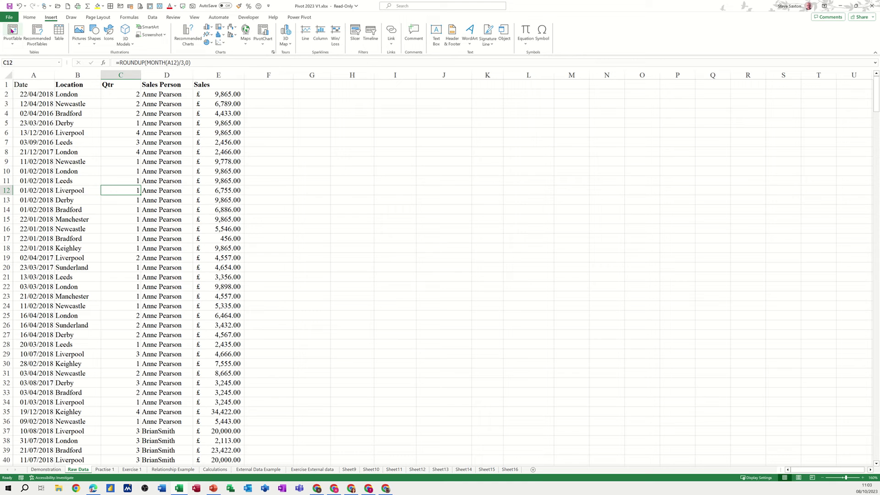
click(12, 31)
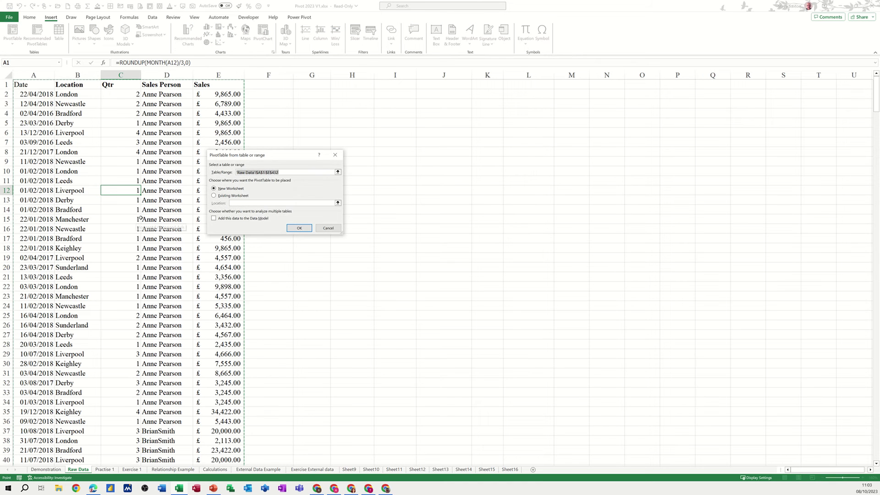
drag(263, 155, 337, 145)
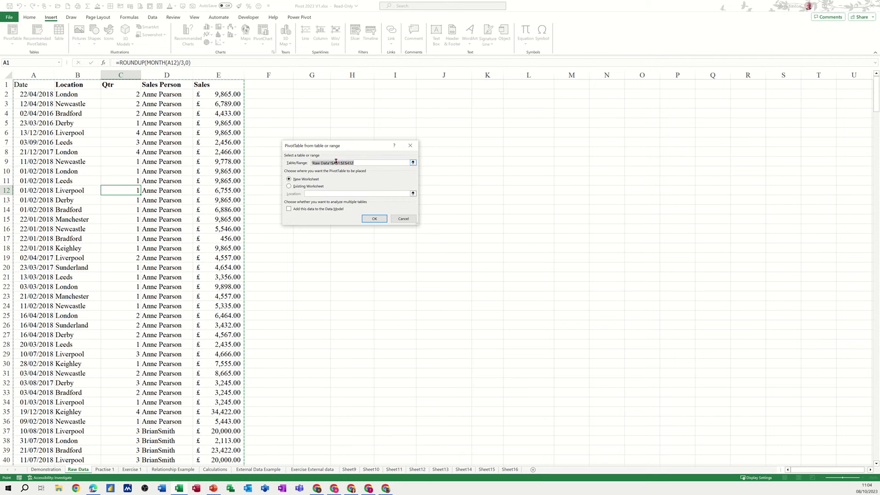
click(304, 186)
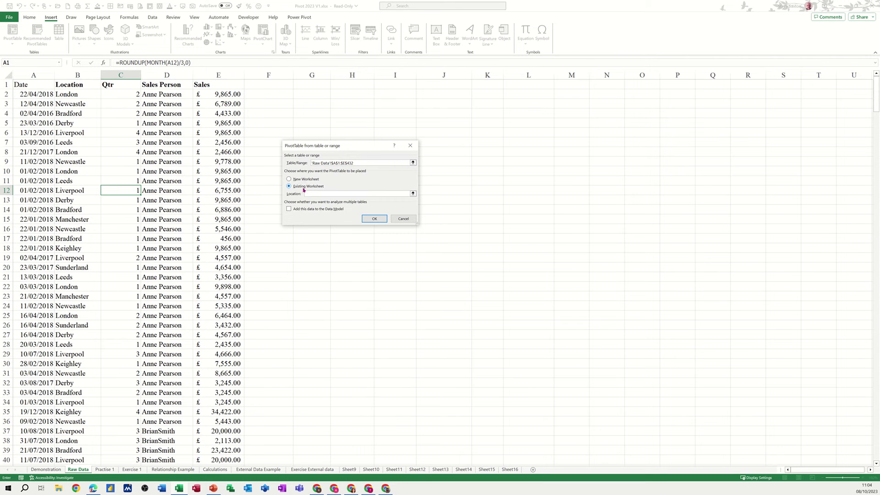
click(312, 86)
click(372, 218)
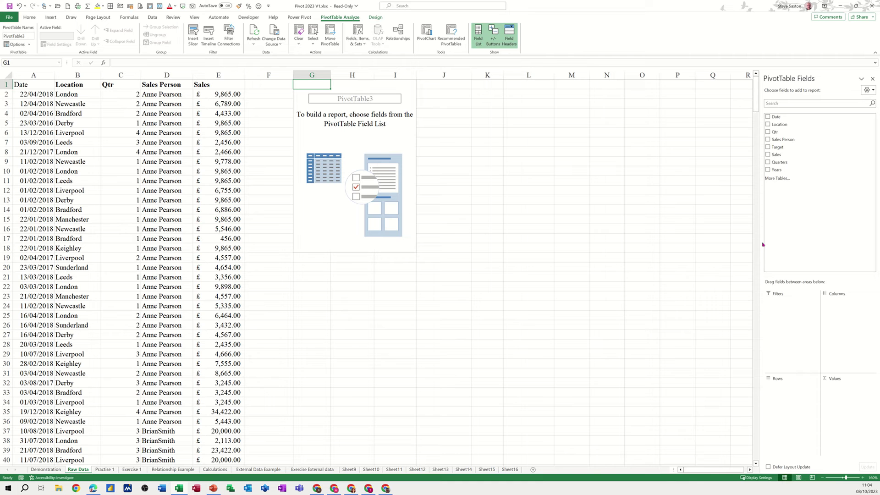
- Add Location to the pivot's Rows and Sales to its Values
drag(762, 245, 668, 266)
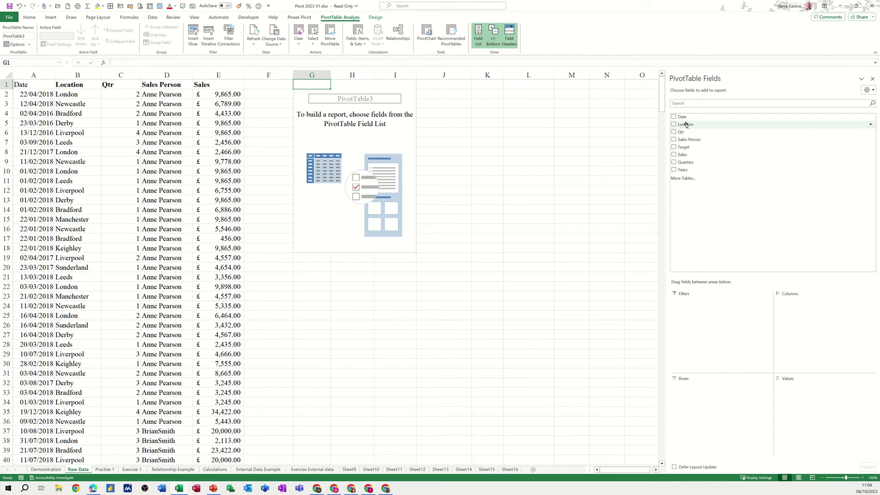
drag(685, 125, 698, 392)
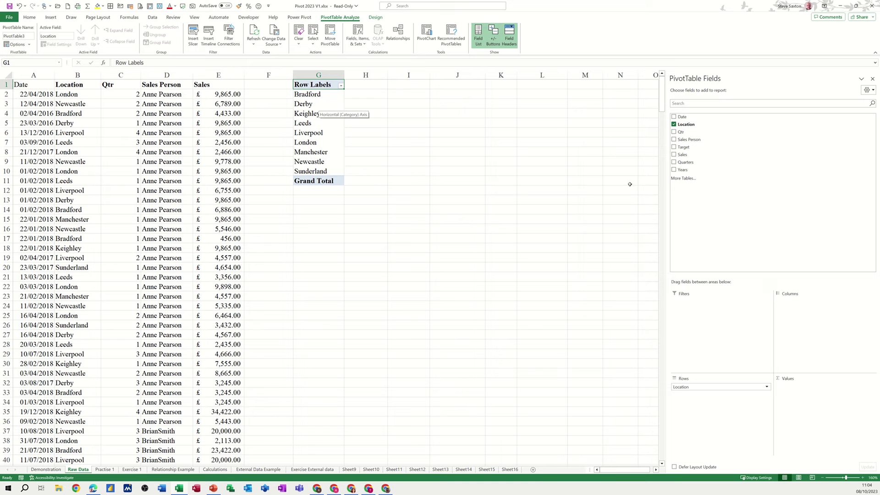
drag(683, 155, 792, 392)
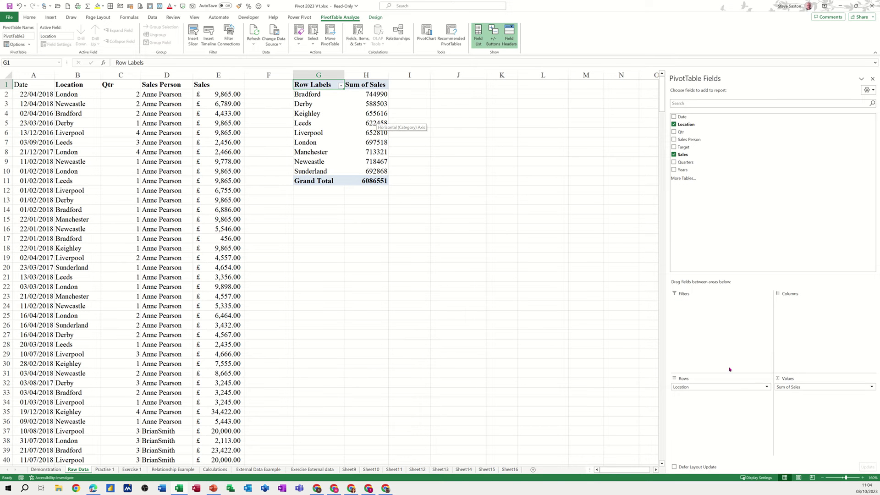
- Format Sum of Sales as £ Accounting with two decimal places
click(789, 387)
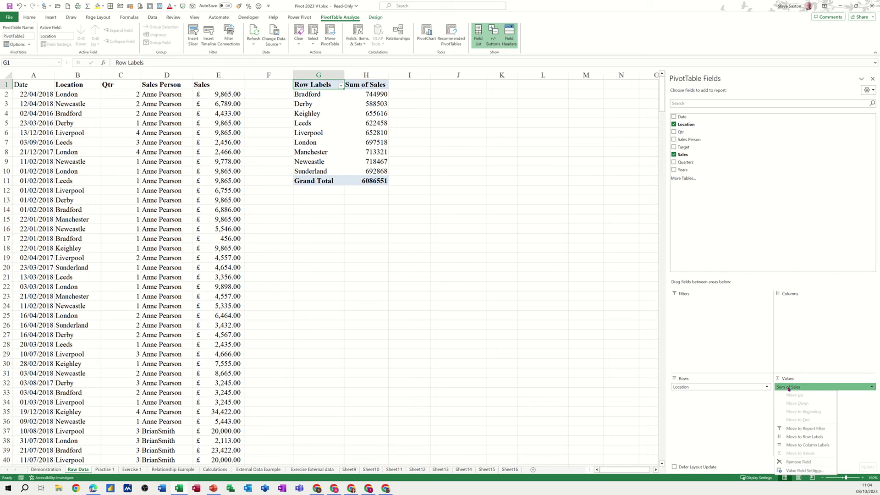
click(788, 470)
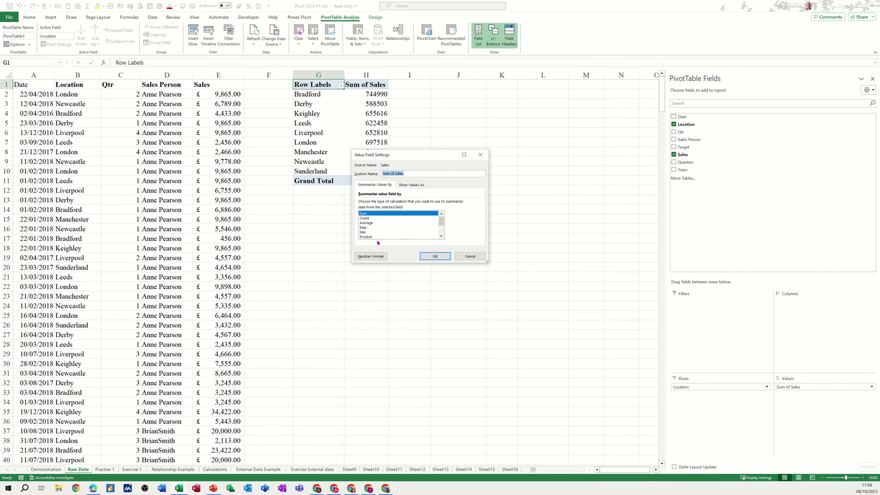
click(367, 257)
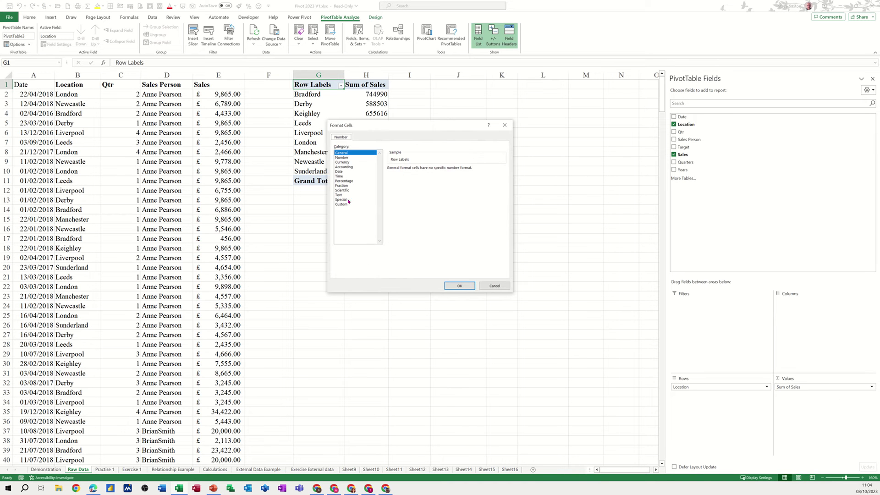
click(361, 166)
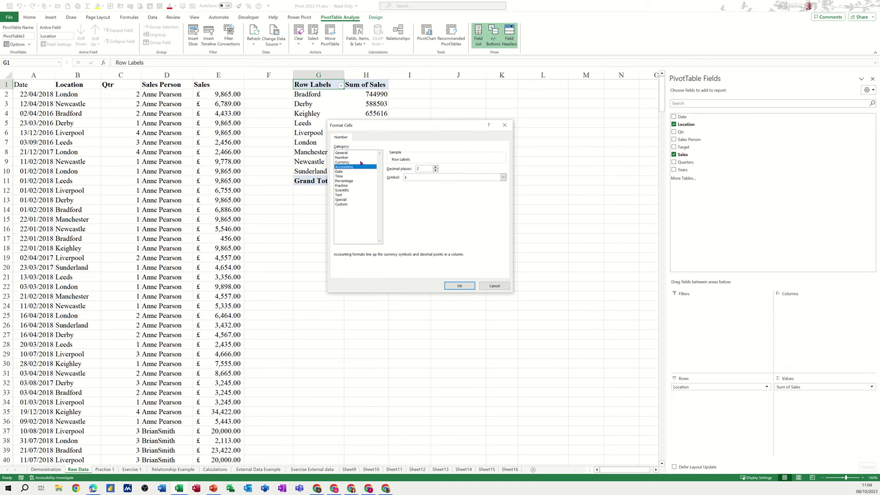
click(446, 283)
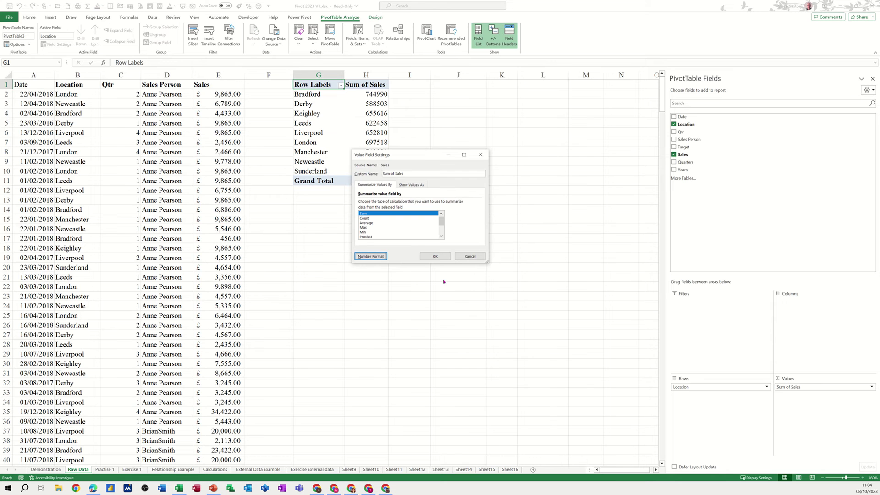
click(435, 257)
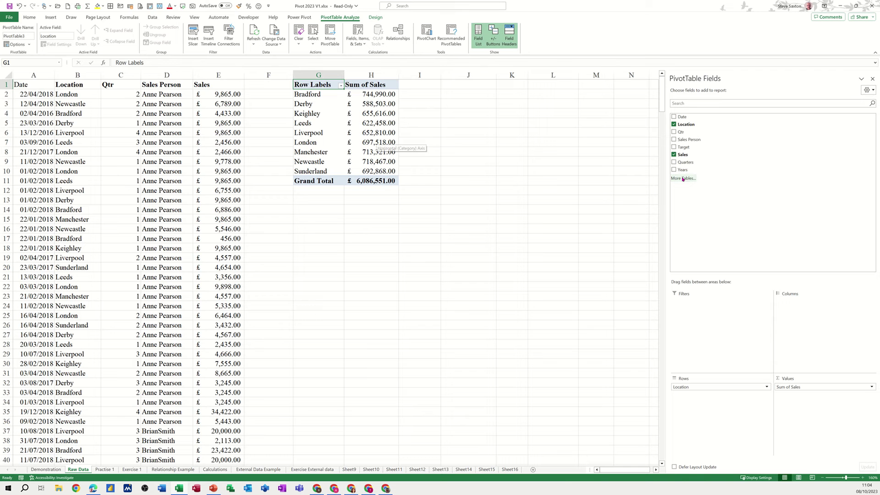
- Add Sales Person and Qtr as report filters above the location pivot
drag(695, 141, 712, 312)
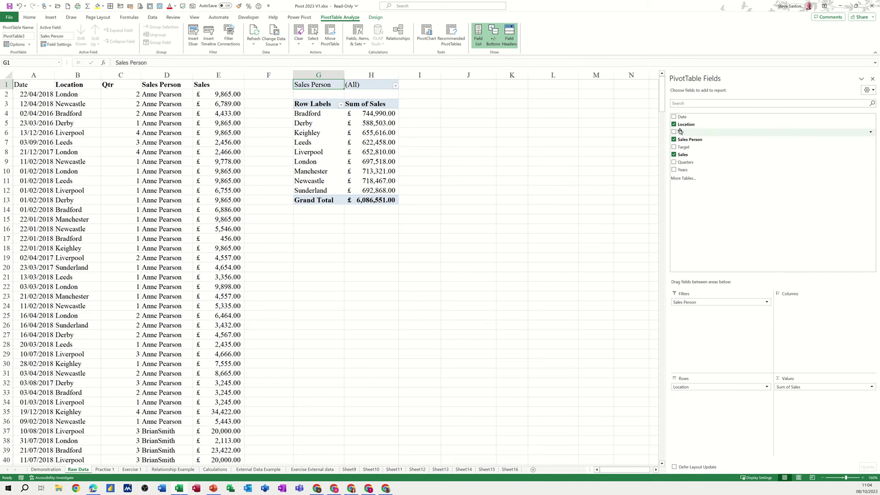
drag(680, 131, 695, 396)
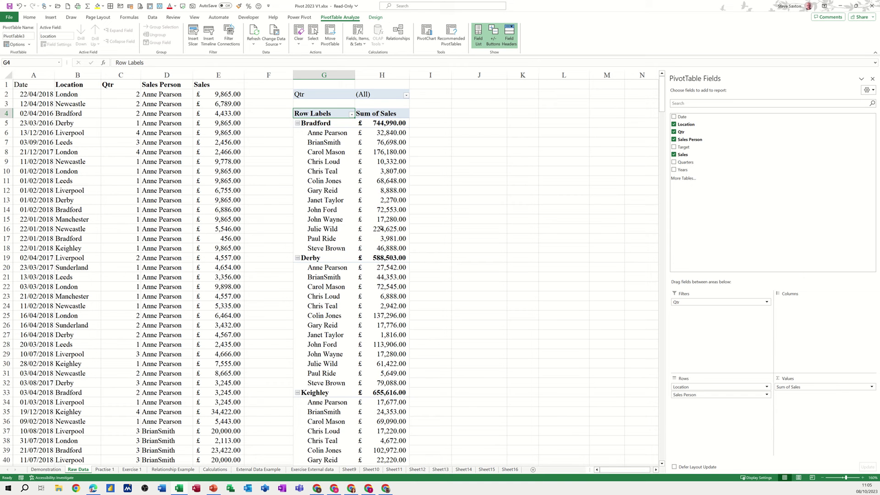
scroll(359, 231, down, 3)
scroll(360, 230, down, 20)
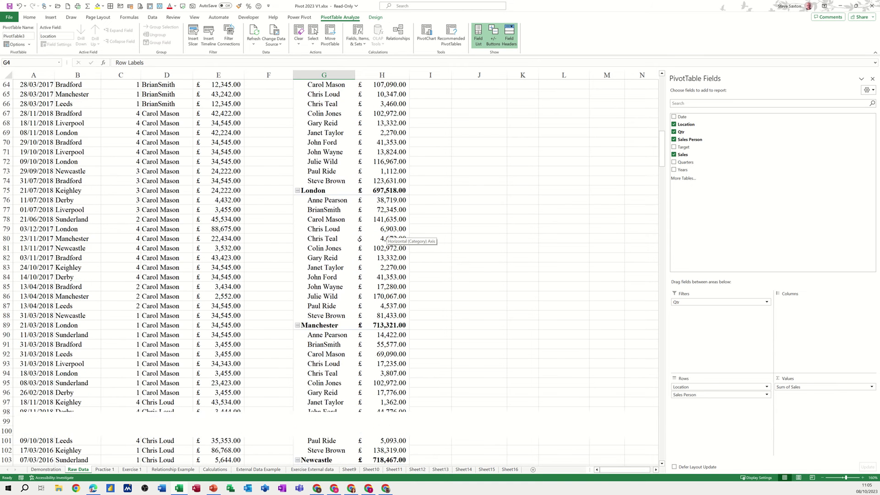
scroll(258, 265, up, 19)
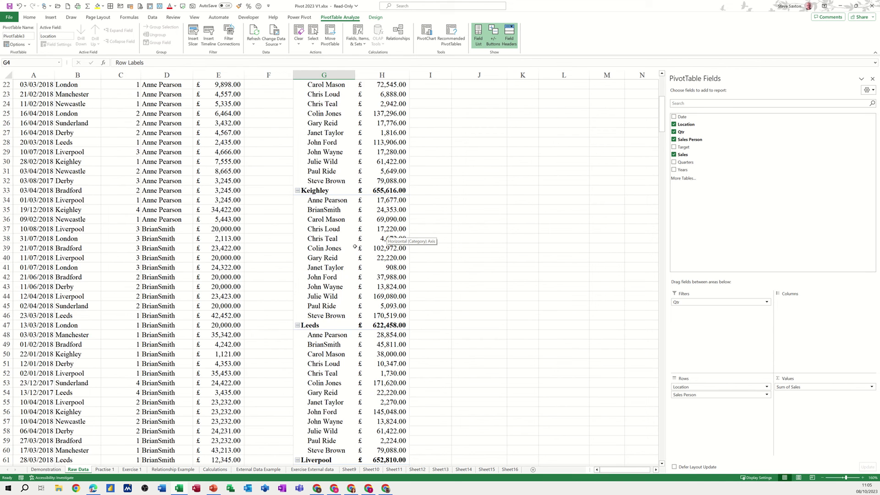
scroll(354, 240, up, 7)
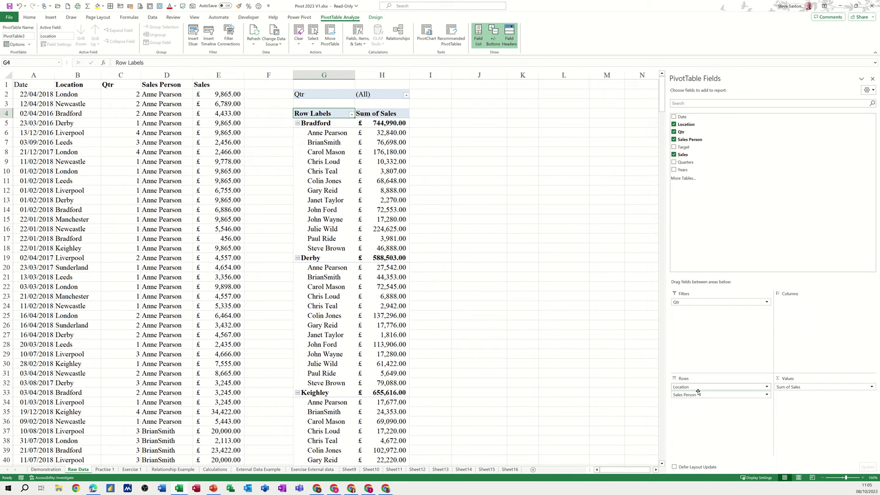
- Try Sales Person as a column field, then return it to the Filters area
drag(690, 393, 699, 344)
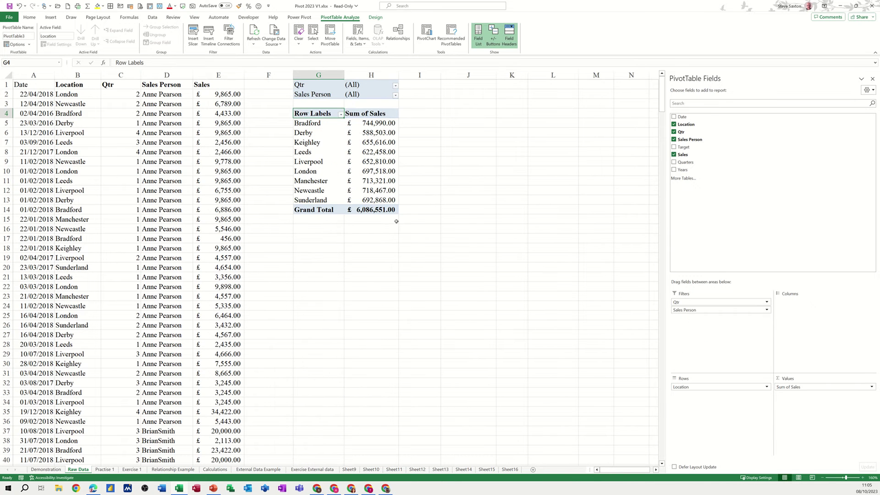
click(308, 139)
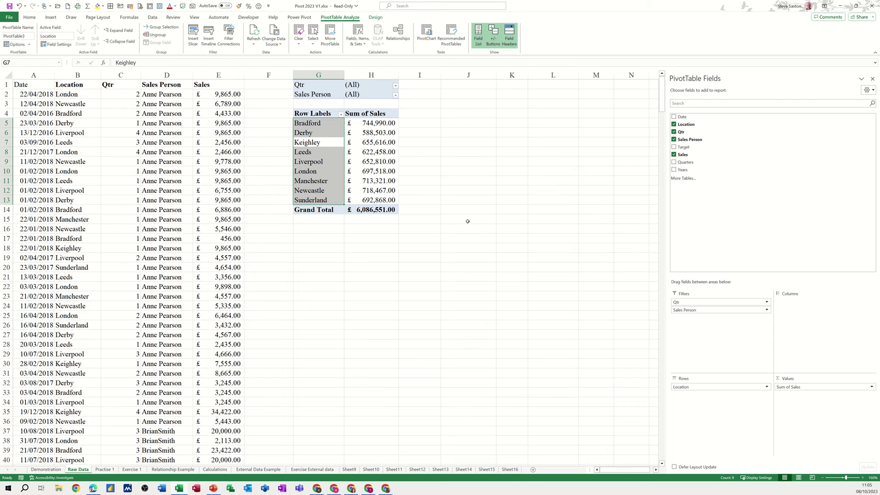
drag(686, 310, 793, 311)
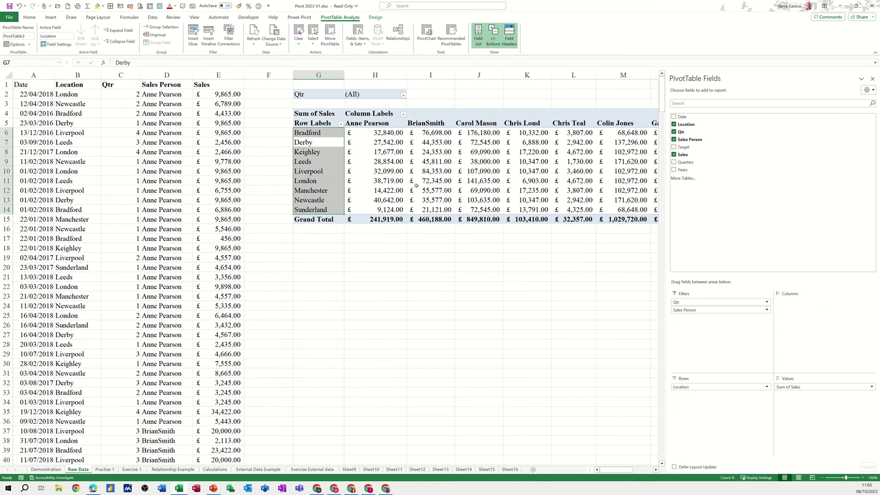
click(655, 470)
click(654, 471)
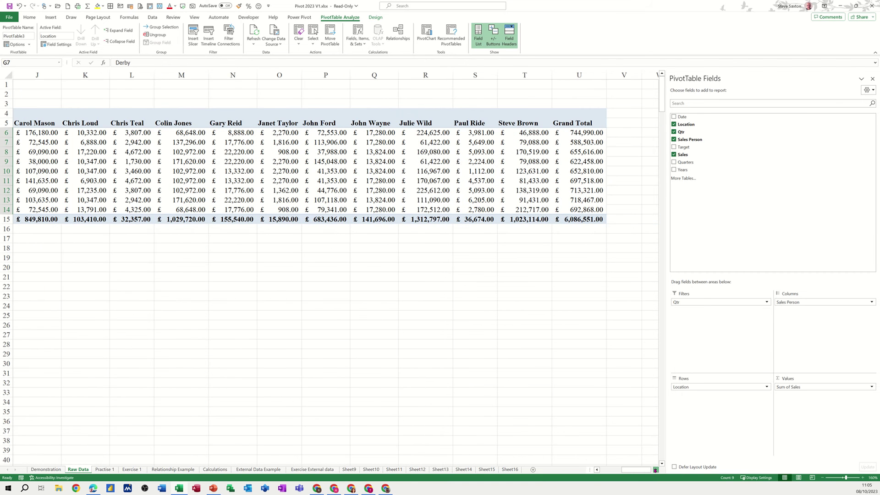
drag(625, 470, 613, 471)
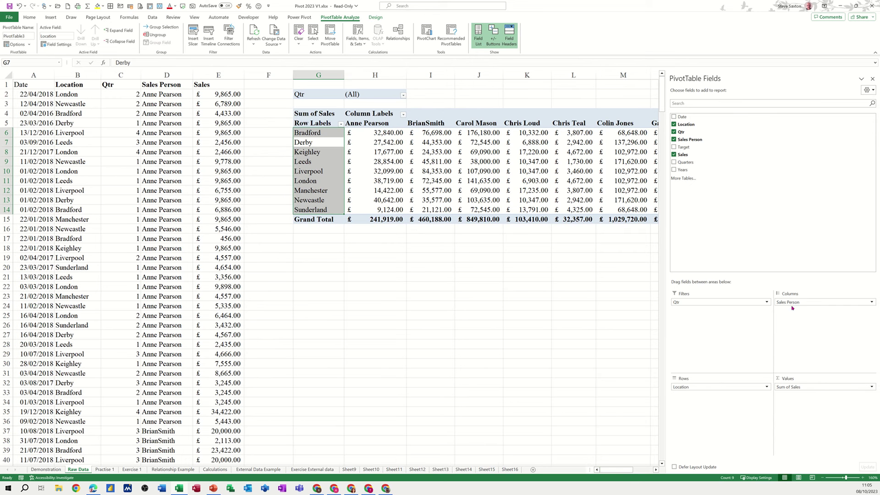
drag(791, 302, 715, 310)
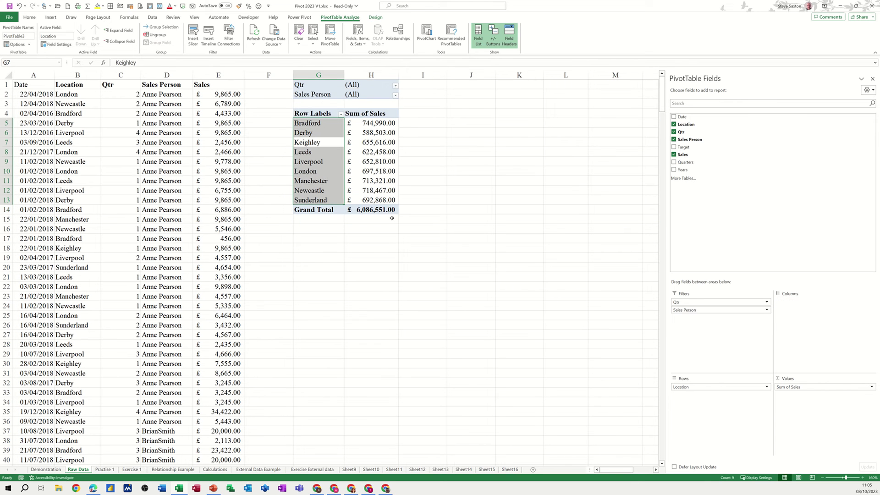
click(328, 164)
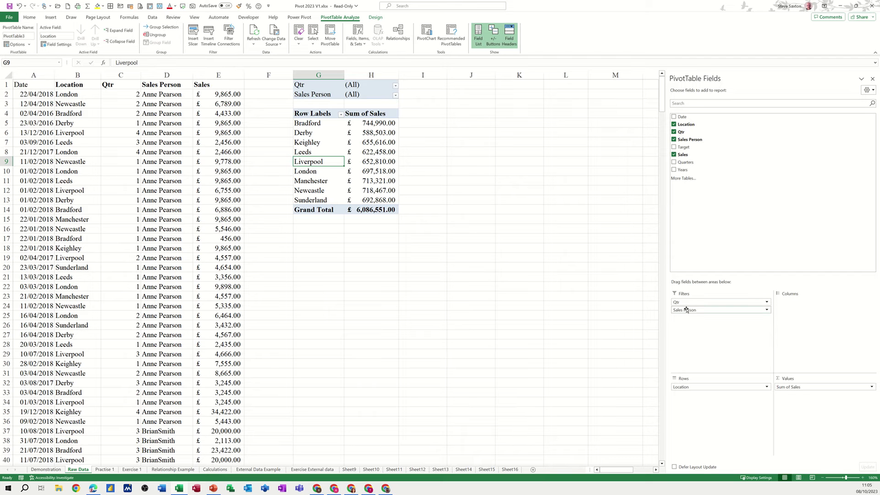
- Remove the pivot's filters, copy it to J4 and M4, and autofit column K
drag(686, 310, 603, 243)
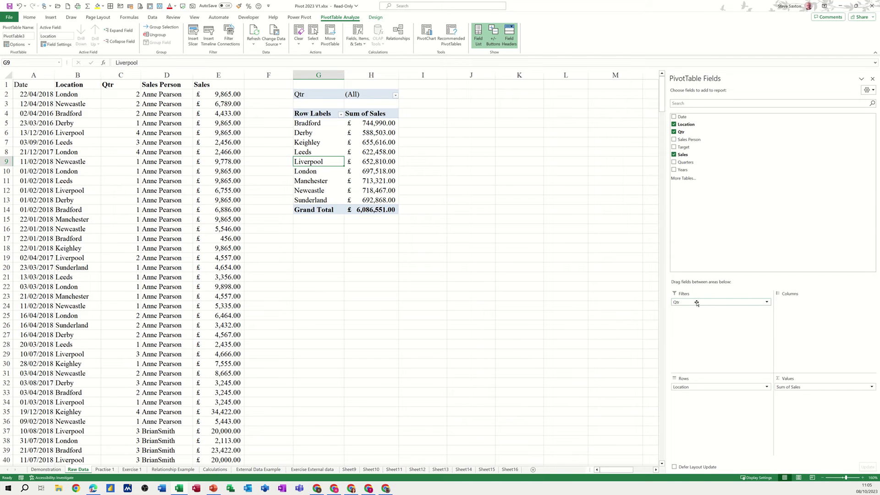
drag(697, 302, 452, 167)
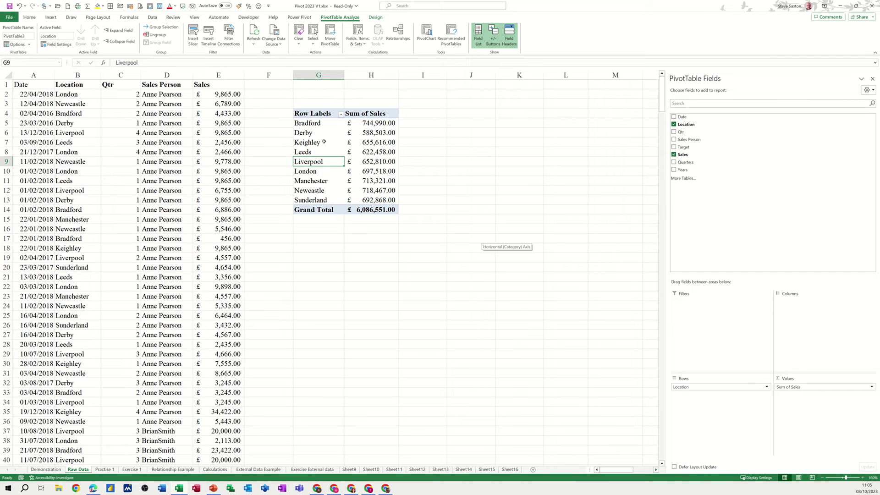
drag(306, 114, 509, 215)
key(ctrl)
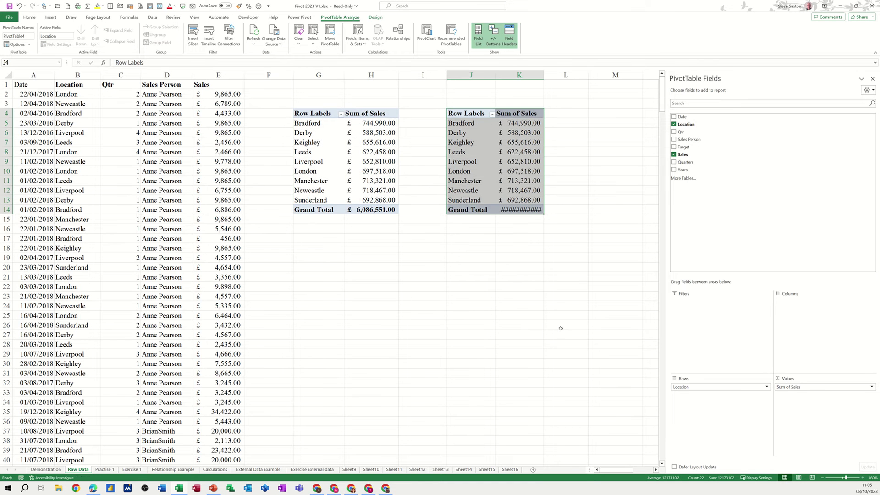
scroll(653, 466, right, 4)
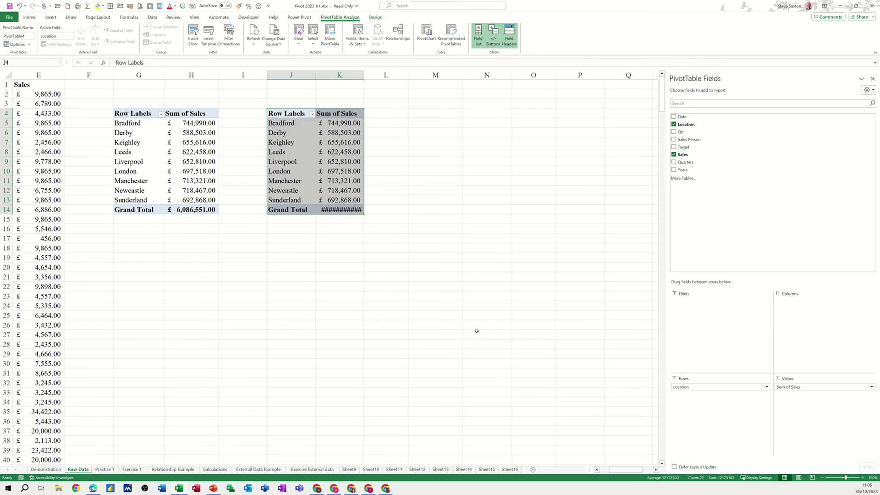
drag(340, 214, 485, 214)
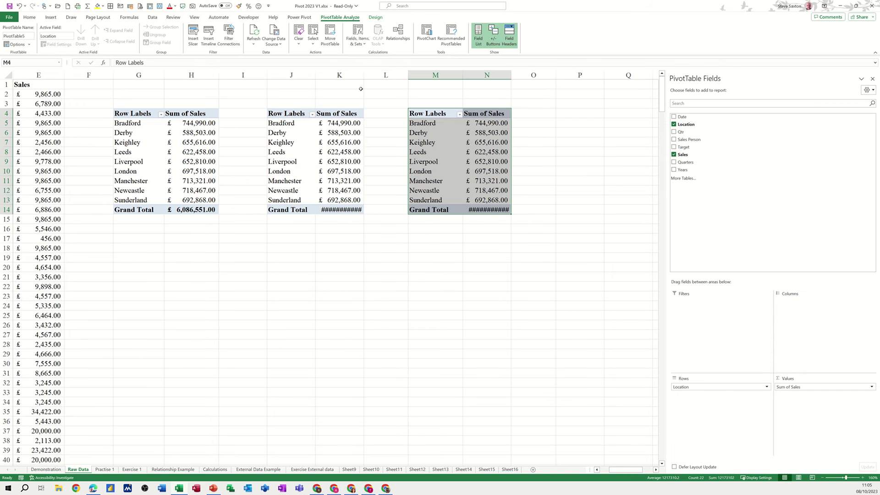
double_click(365, 78)
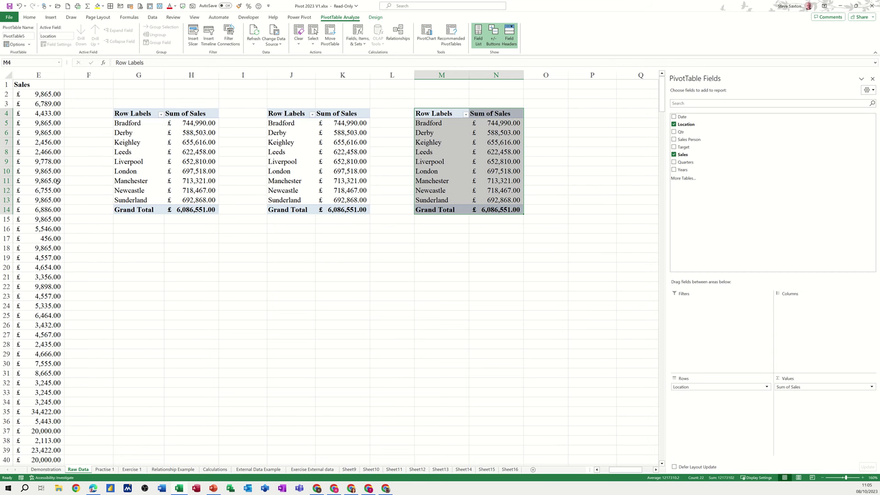
click(319, 160)
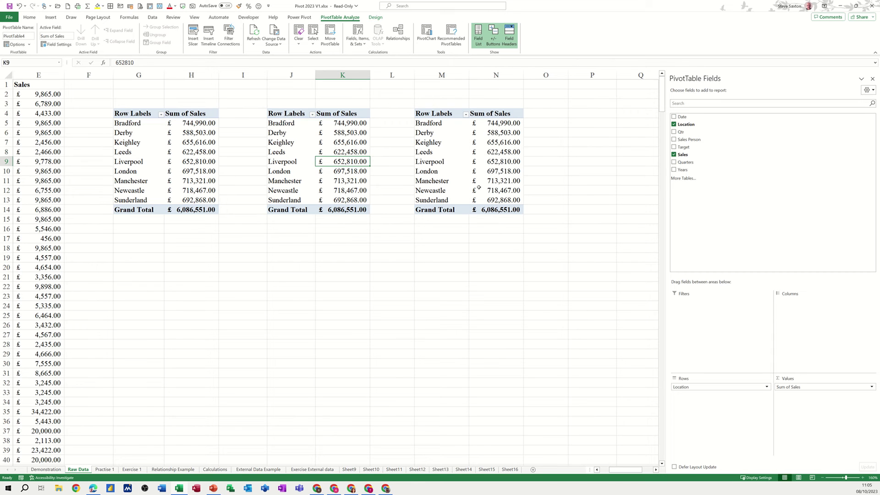
- Switch the middle pivot's rows to Qtr and the third pivot's rows to Sales Person
drag(681, 387, 627, 269)
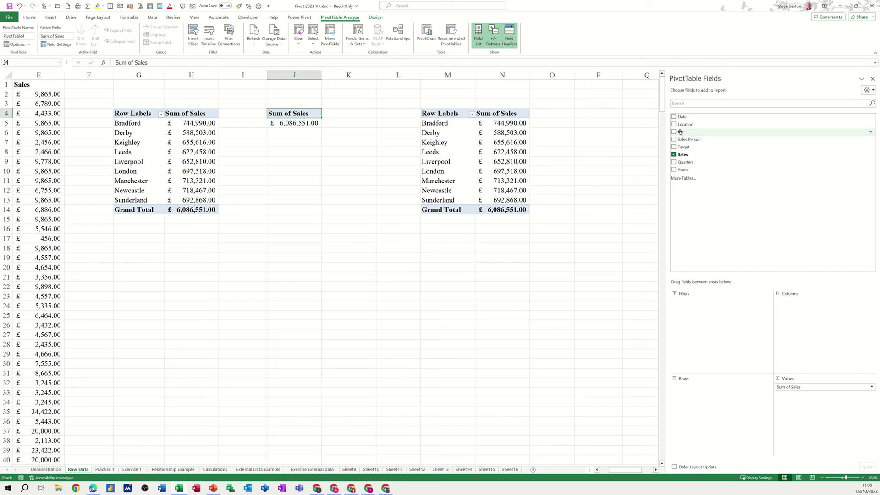
drag(680, 132, 699, 390)
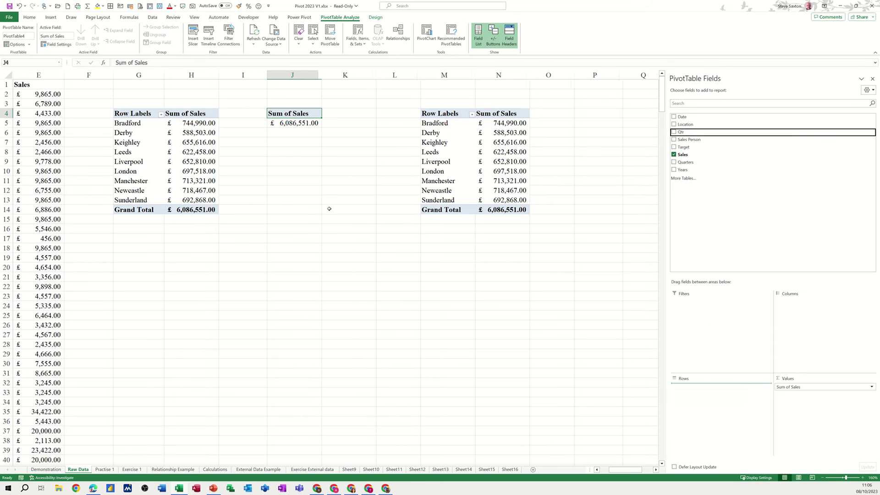
click(434, 143)
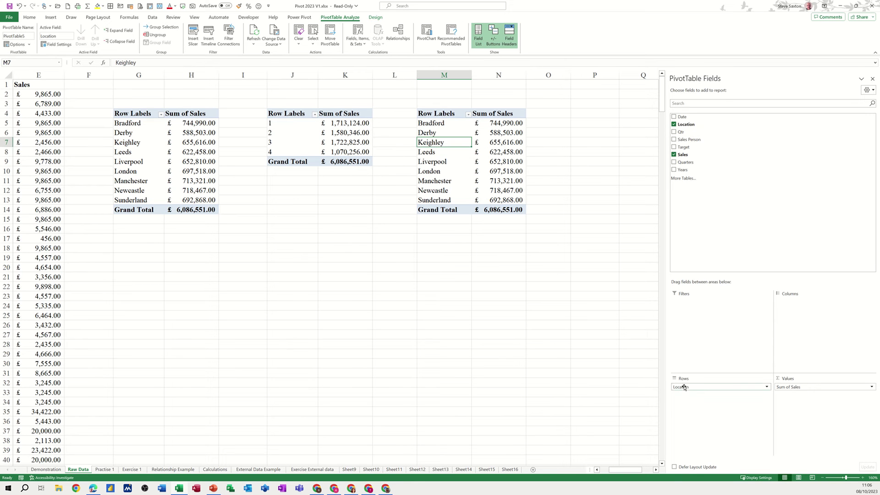
drag(682, 387, 596, 263)
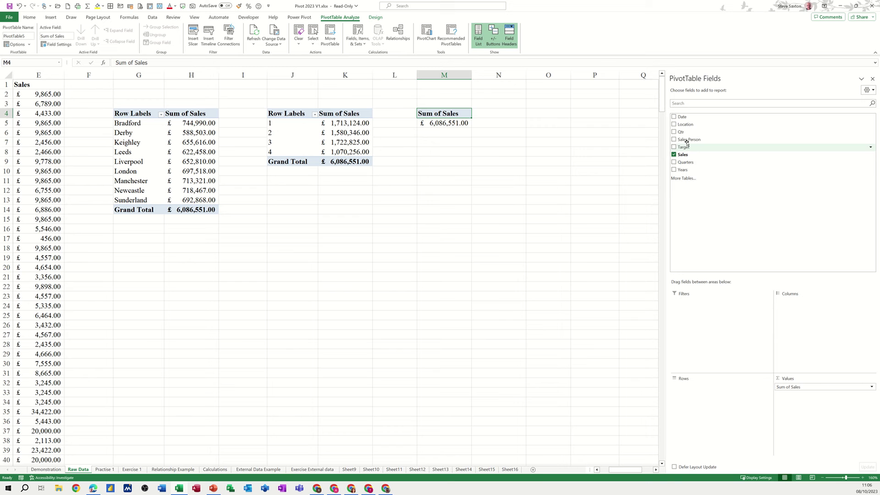
mouse_move(687, 139)
mouse_down()
mouse_move(708, 344)
mouse_move(699, 397)
mouse_up()
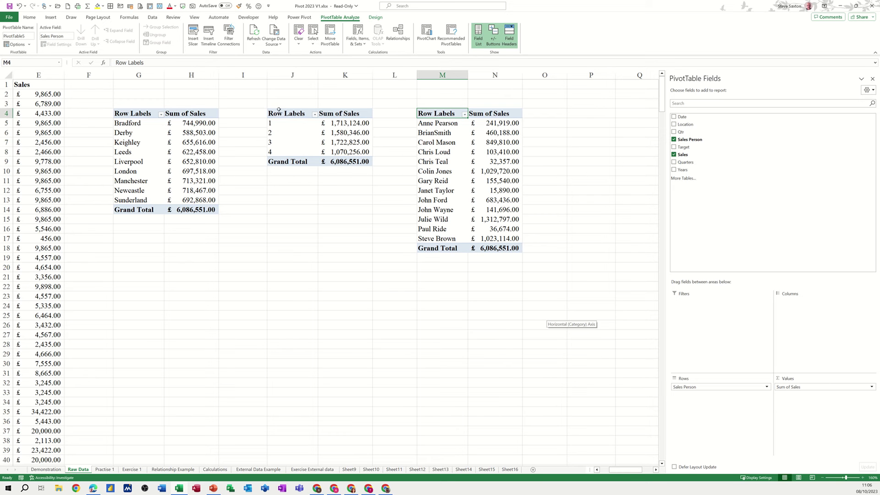
- Copy the quarter pivot to P4, autofit column Q, and replace its Qtr rows with Date
mouse_move(278, 110)
mouse_down()
mouse_move(357, 162)
mouse_move(347, 176)
mouse_move(632, 177)
mouse_move(634, 165)
mouse_up()
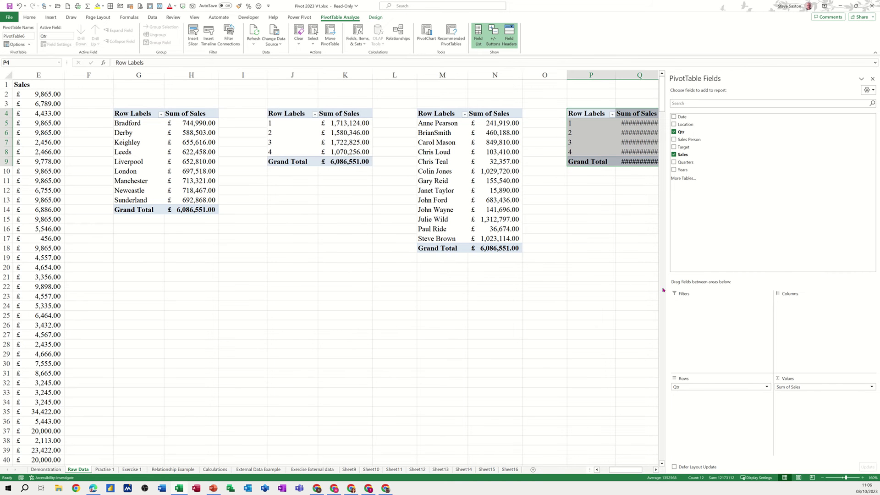
scroll(656, 469, right, 2)
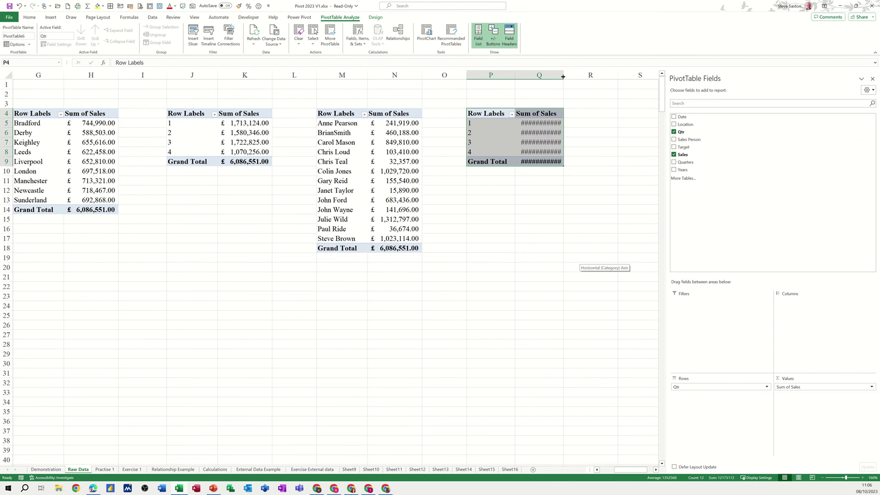
double_click(563, 76)
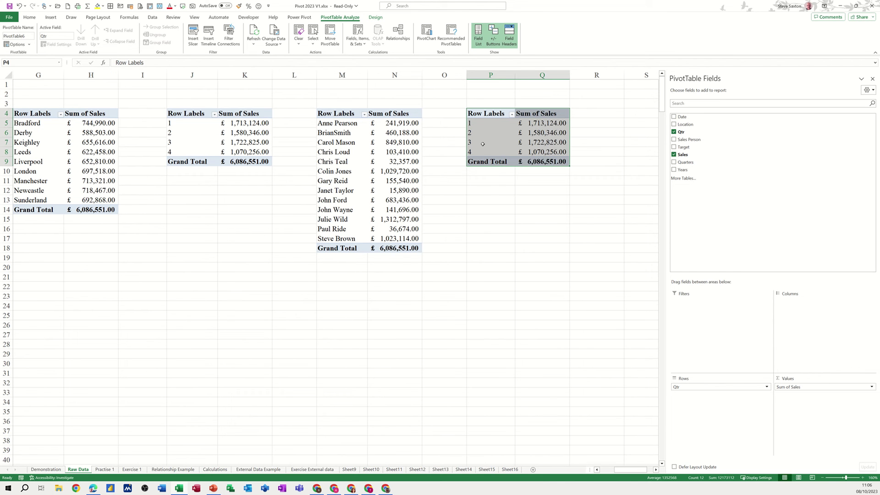
click(483, 144)
drag(677, 387, 667, 233)
drag(681, 117, 690, 387)
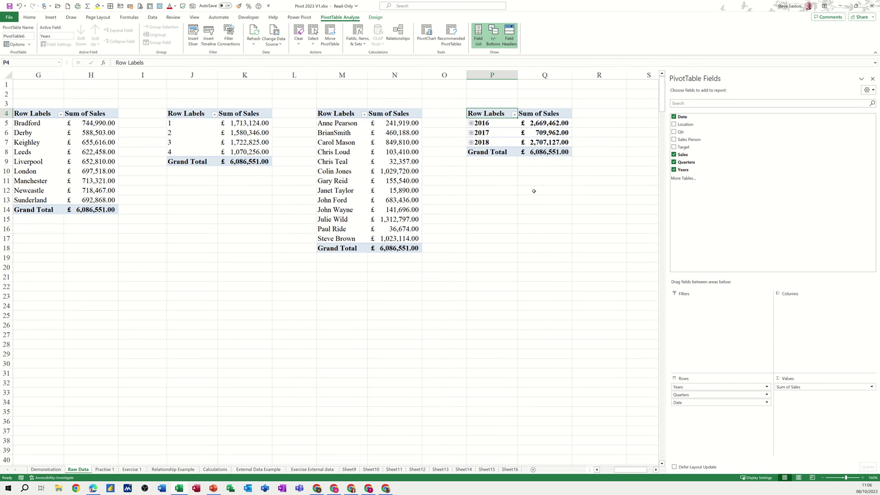
- Ungroup the fourth pivot's dates, then regroup them by Years and Quarters without Months
right_click(487, 135)
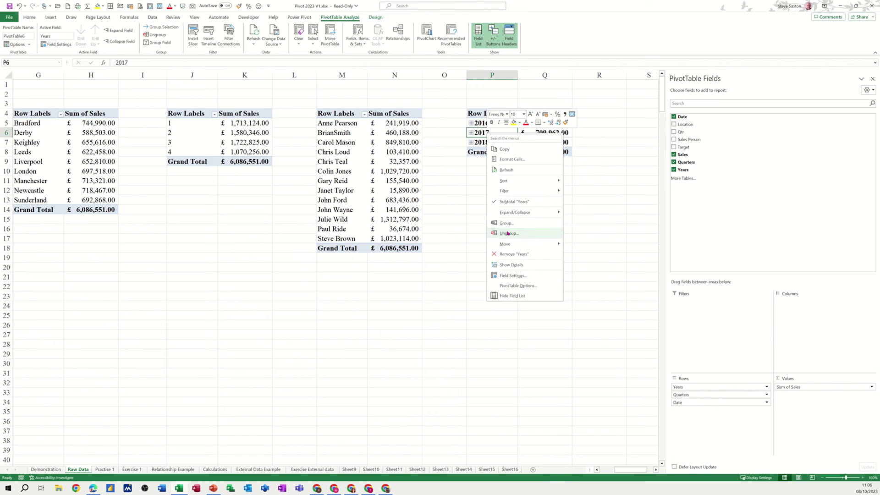
click(508, 233)
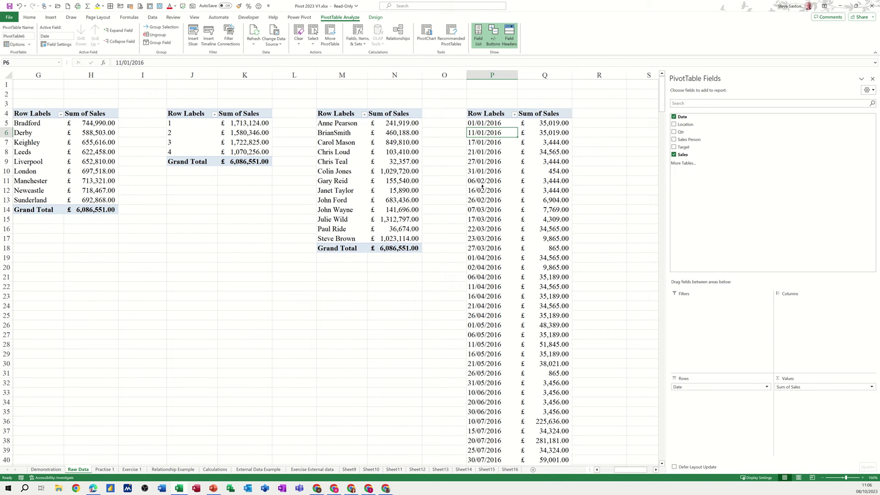
right_click(484, 153)
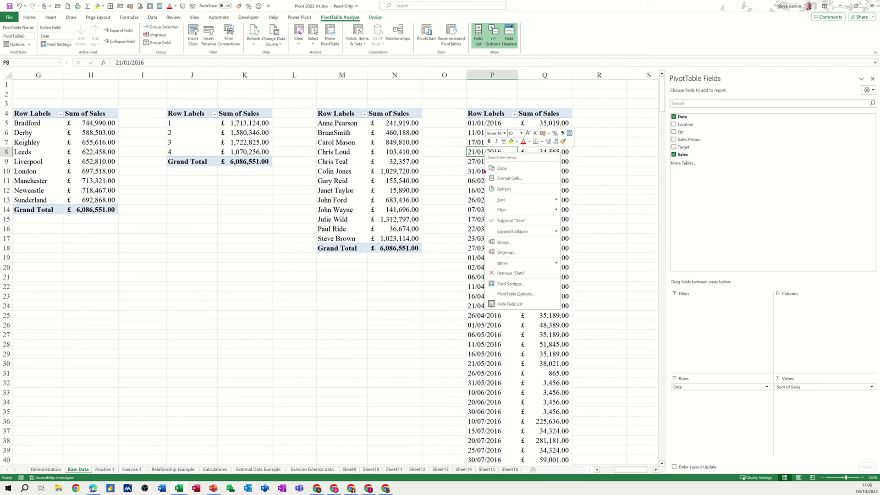
click(498, 243)
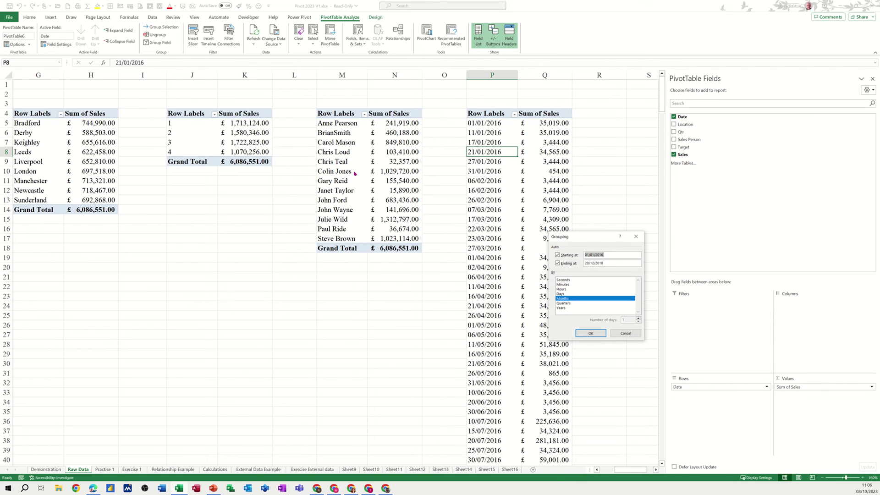
click(561, 304)
click(561, 308)
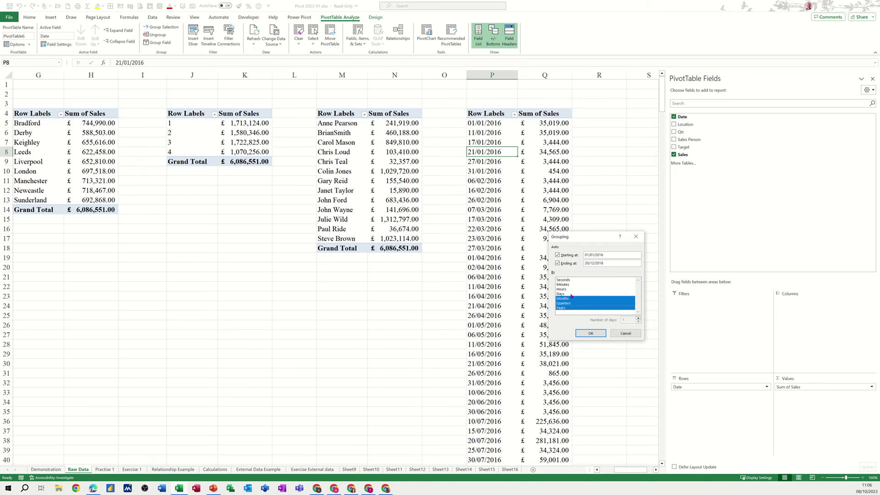
click(570, 298)
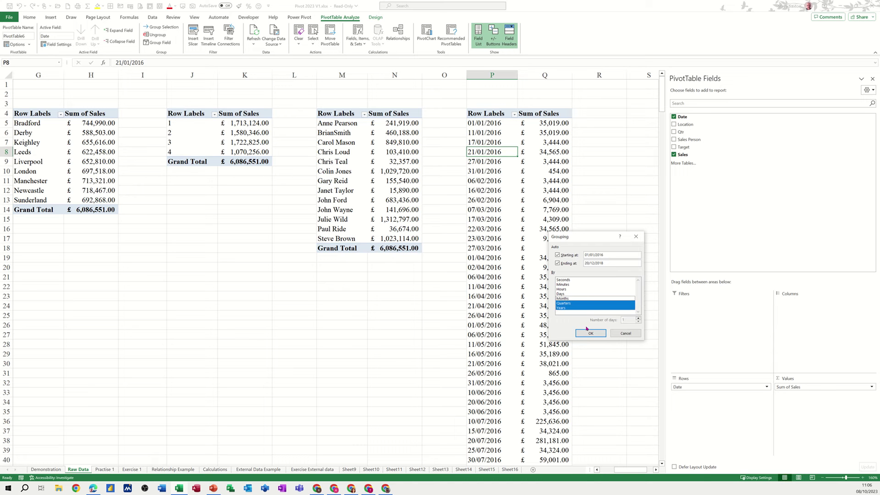
click(587, 331)
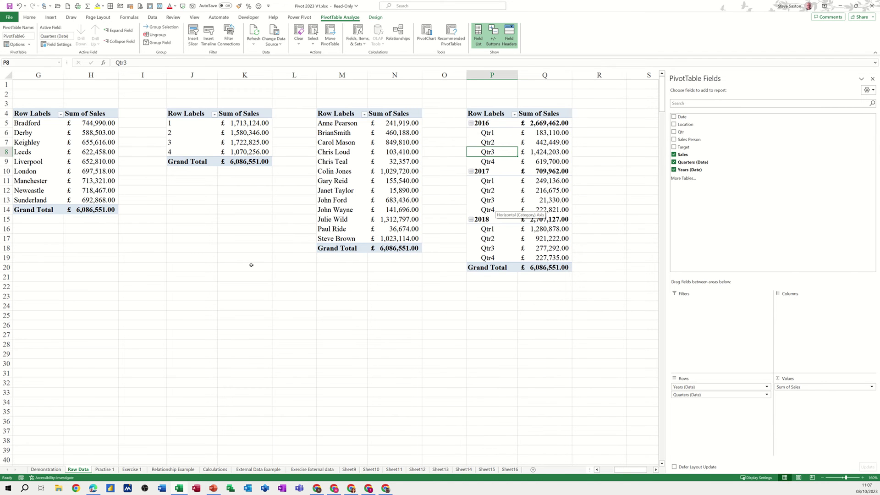
scroll(251, 267, down, 1)
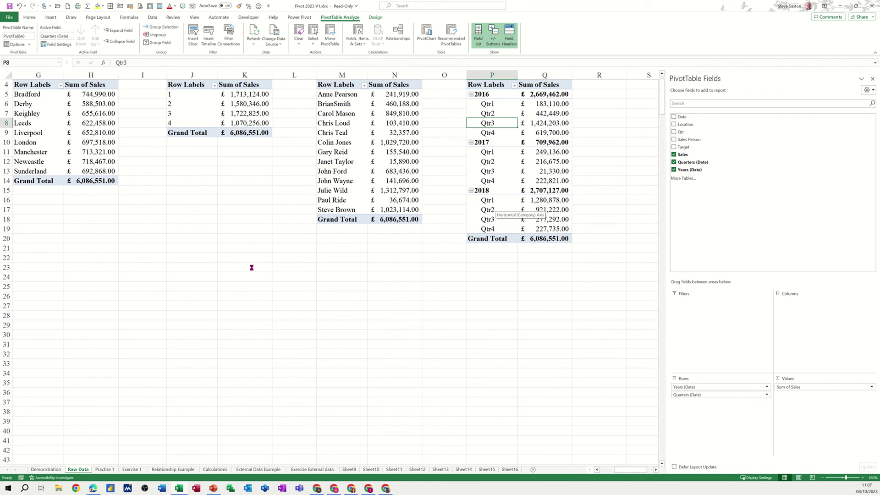
ctrl+scroll(251, 267, down, 1)
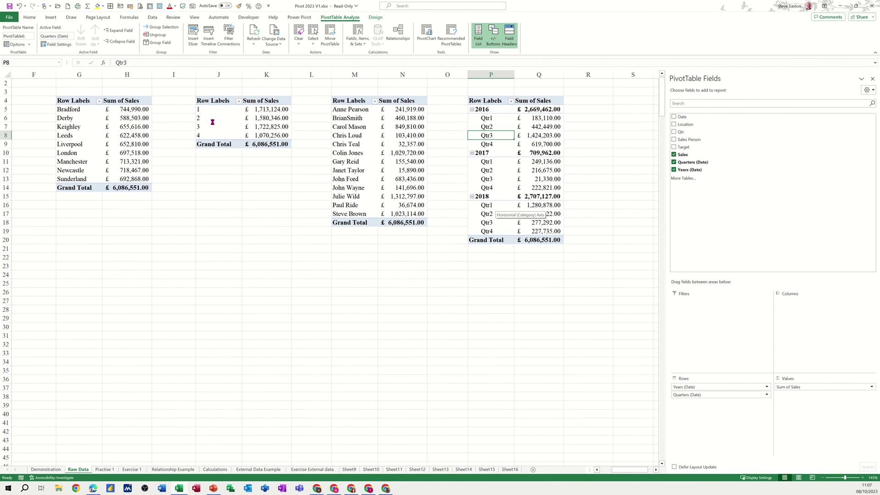
ctrl+scroll(235, 207, down, 1)
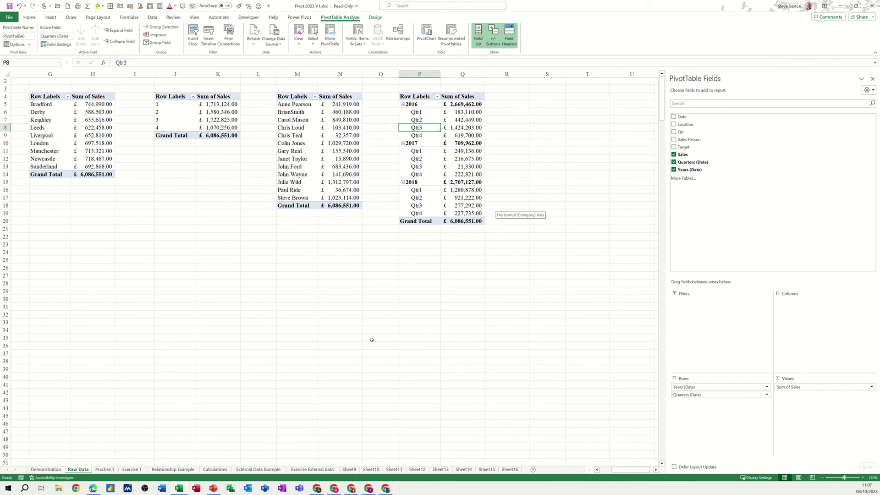
click(597, 470)
click(597, 470)
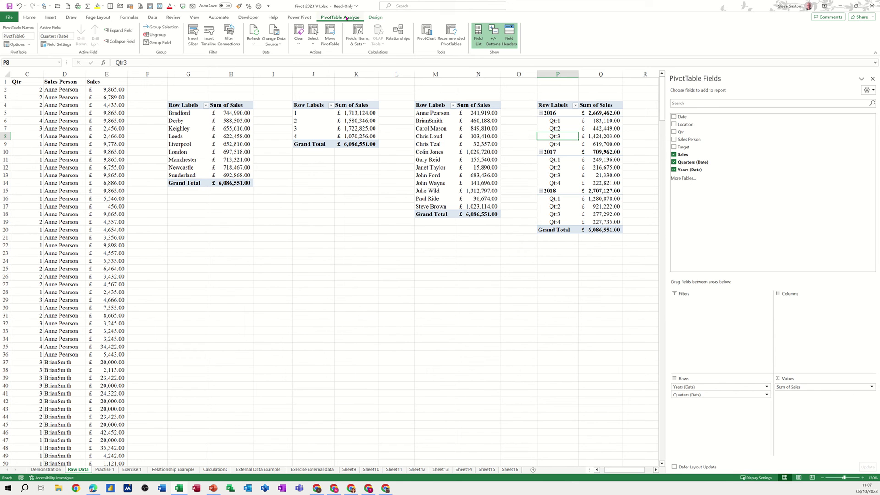
- Insert a Sales Person slicer and place it under the middle pivot table
click(193, 34)
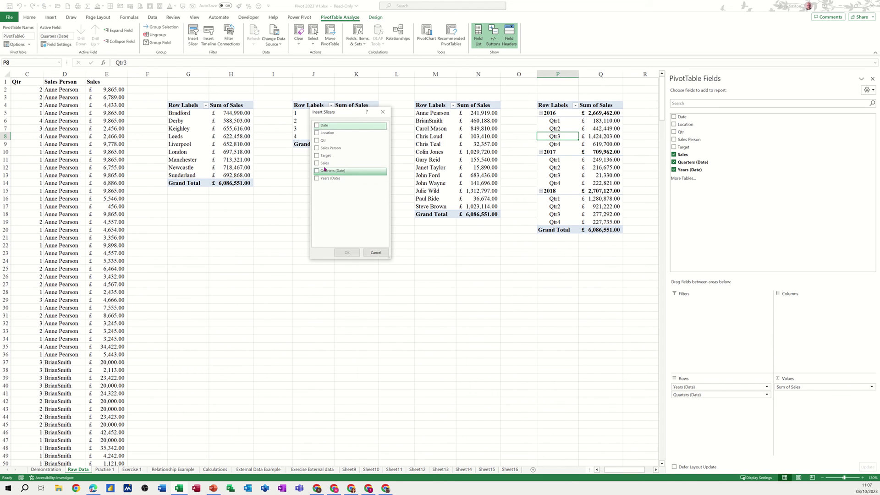
click(316, 148)
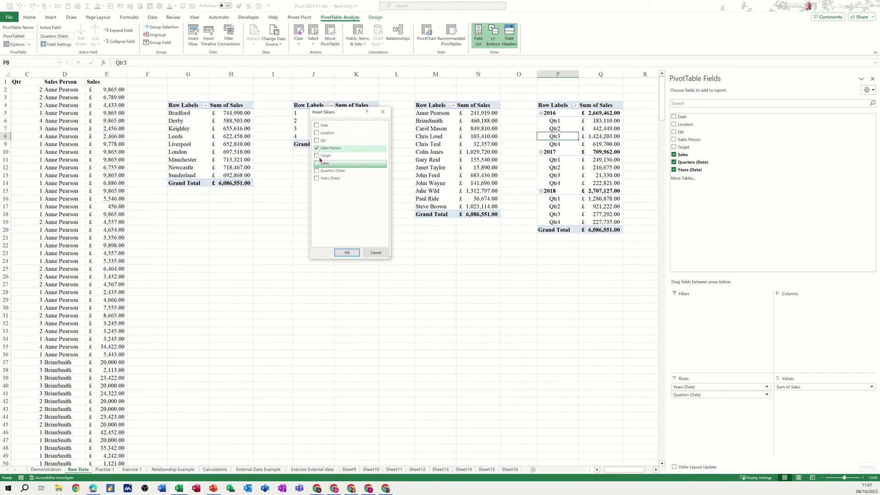
click(347, 253)
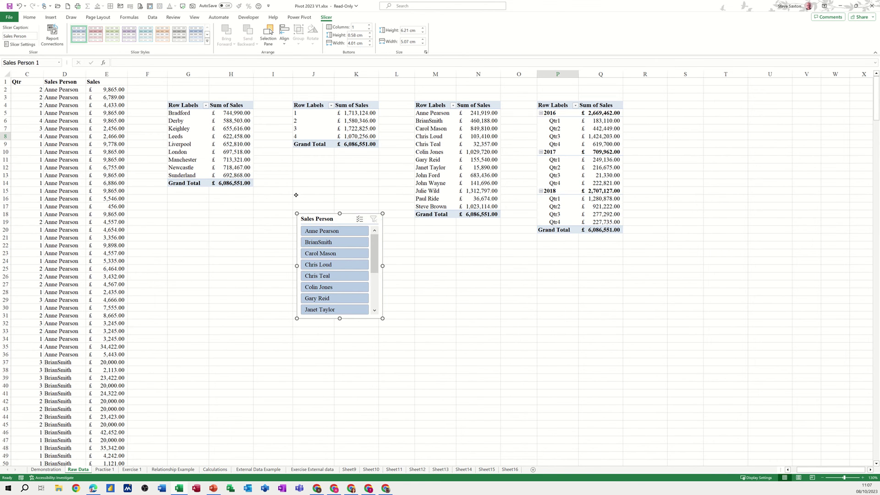
drag(296, 195, 265, 172)
- Test the slicer on two sales people, then clear its filter and reposition it
click(287, 211)
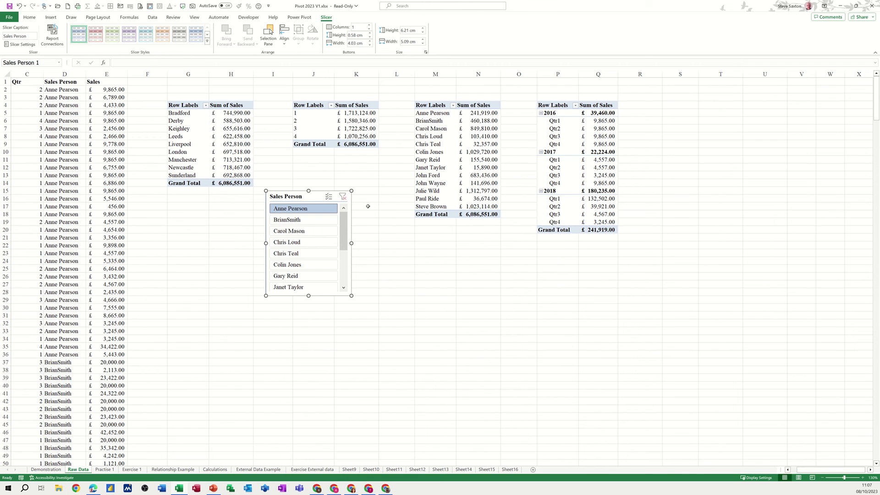
click(296, 231)
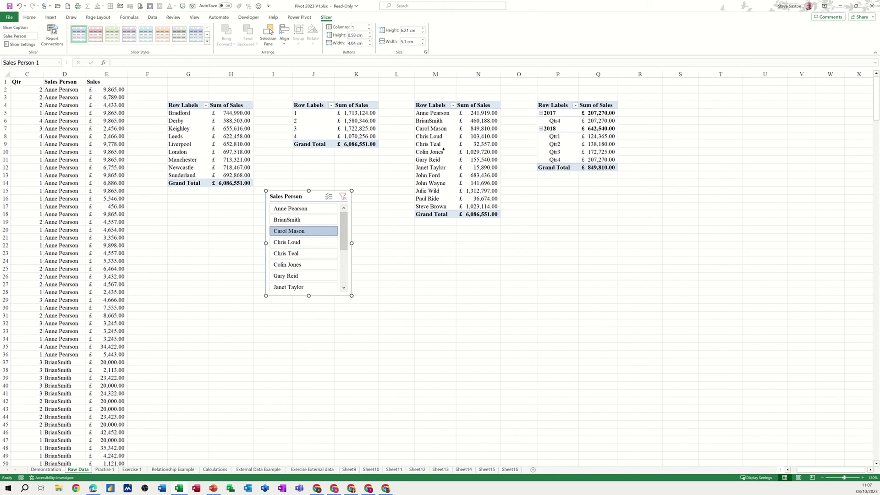
click(342, 198)
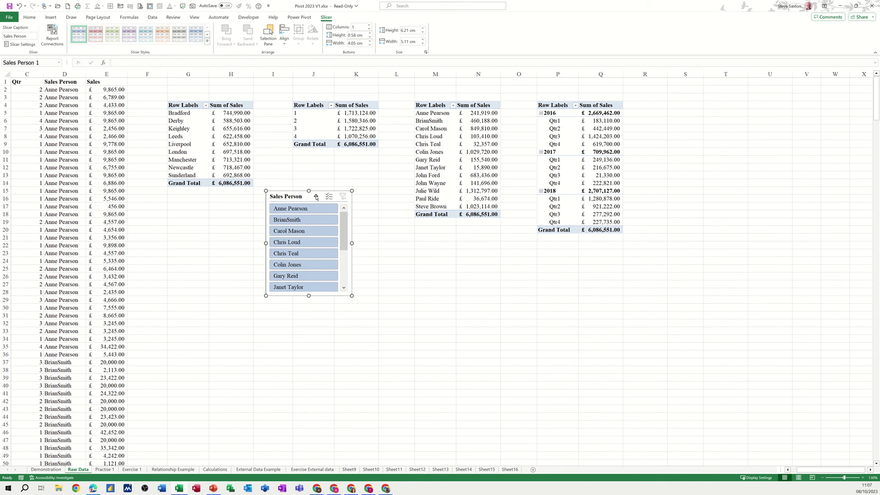
drag(310, 196, 336, 180)
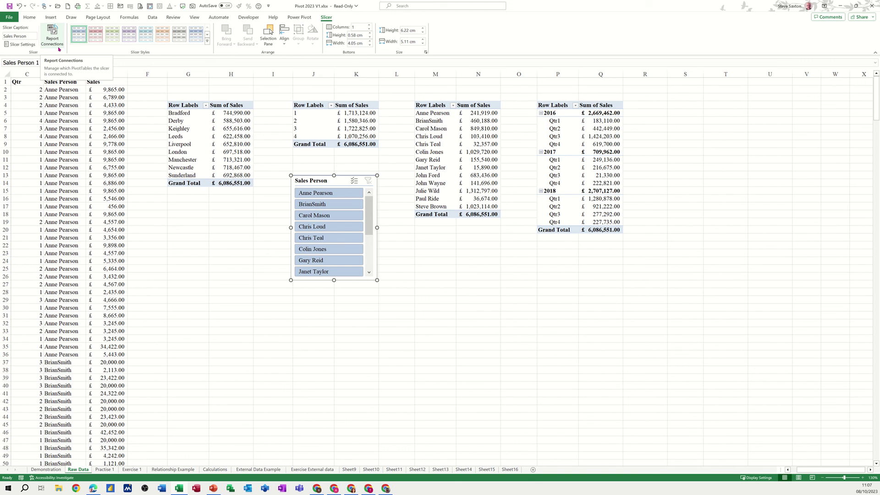
- In Report Connections, tick PivotTable1, PivotTable3, PivotTable4 and PivotTable5 for the Sales Person slicer
click(53, 33)
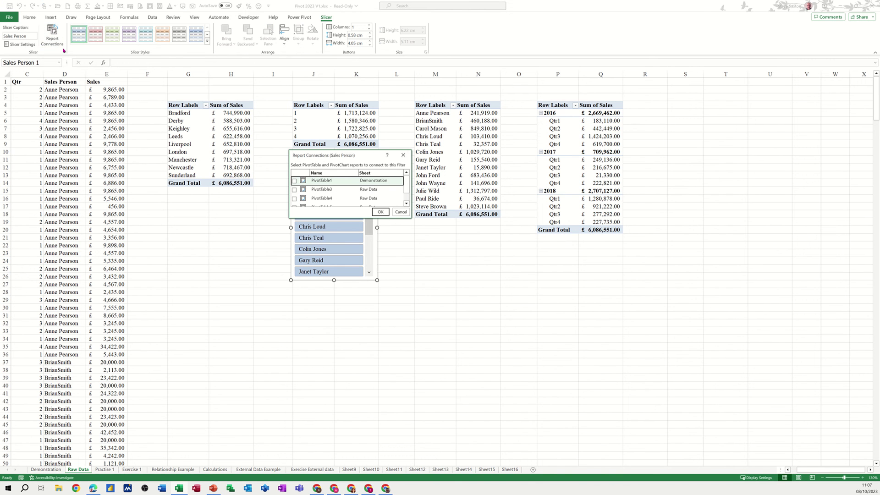
click(294, 181)
click(294, 189)
click(295, 198)
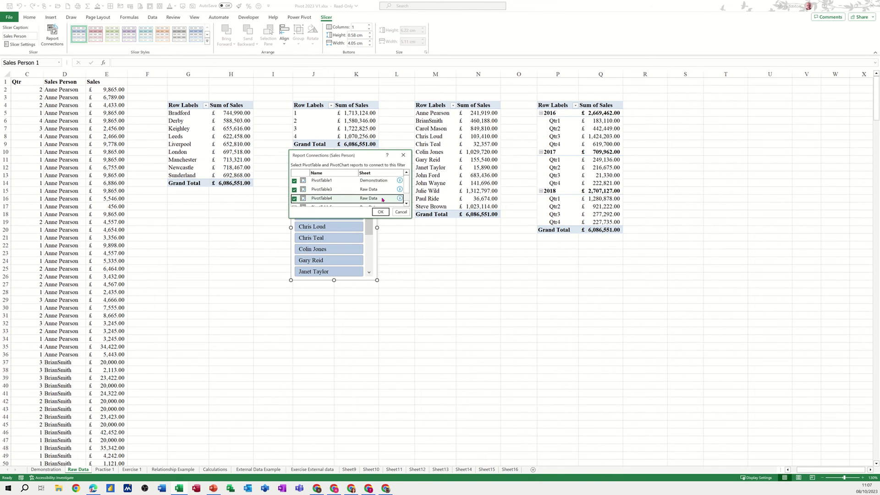
click(406, 203)
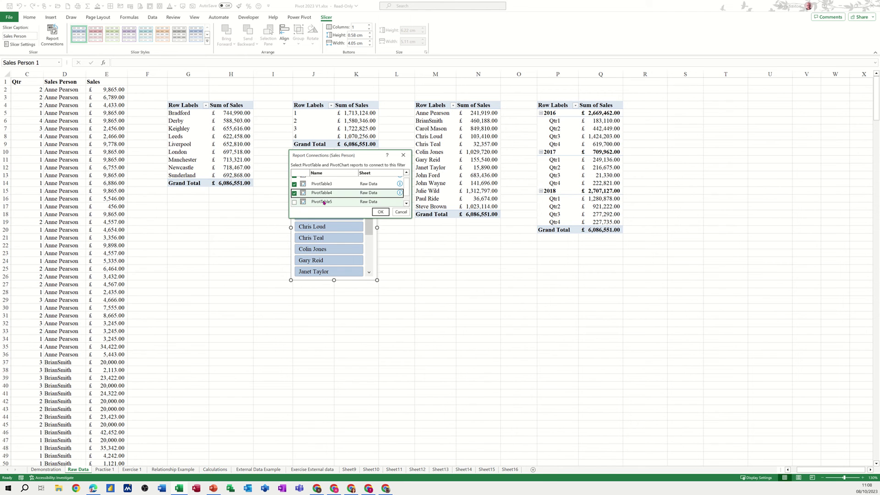
click(297, 202)
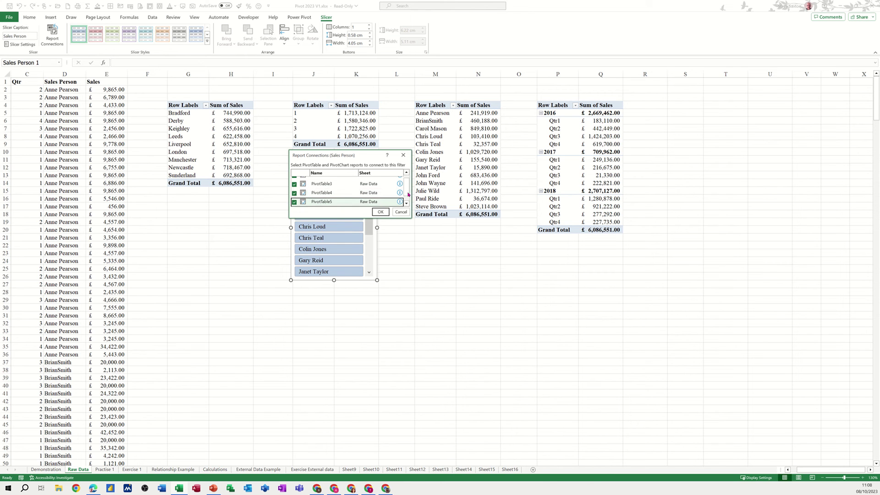
drag(409, 194, 407, 186)
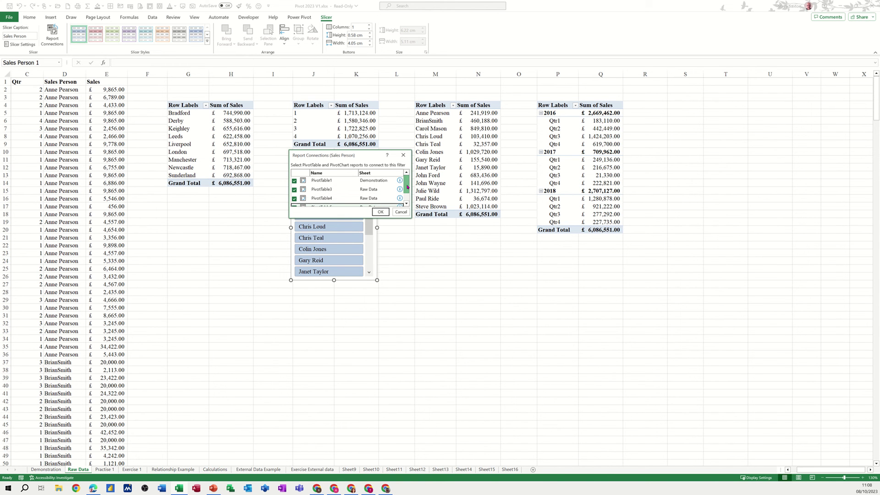
click(380, 212)
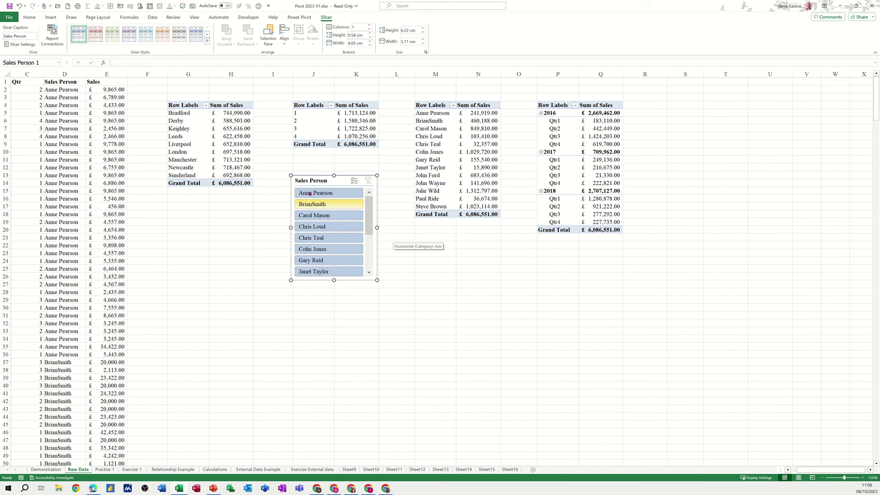
- Filter all pivots by five sales people in turn, then multi-select two more
click(309, 194)
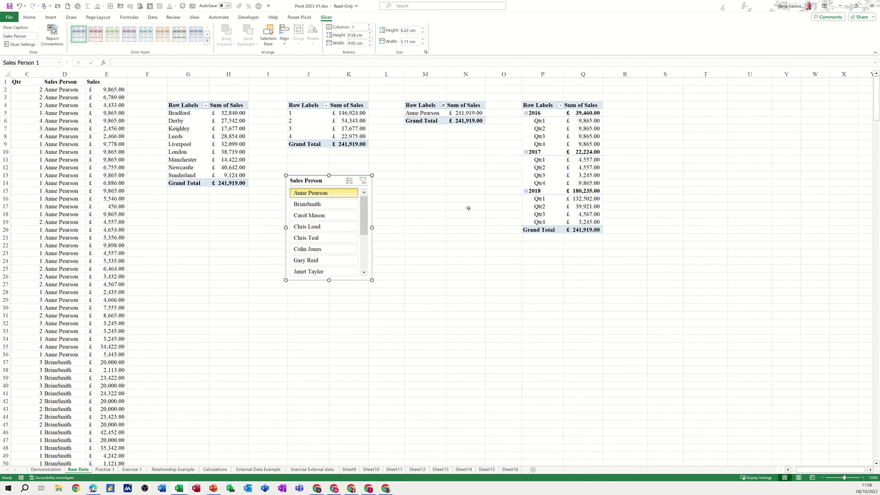
click(318, 205)
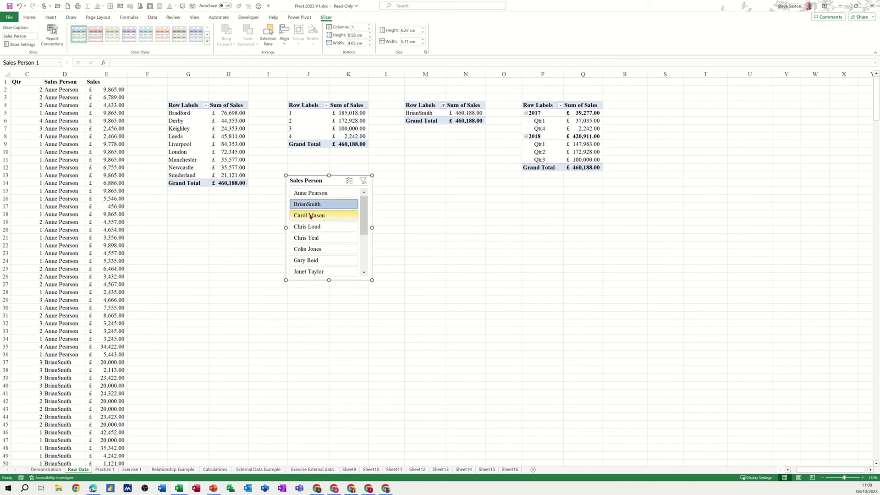
click(311, 216)
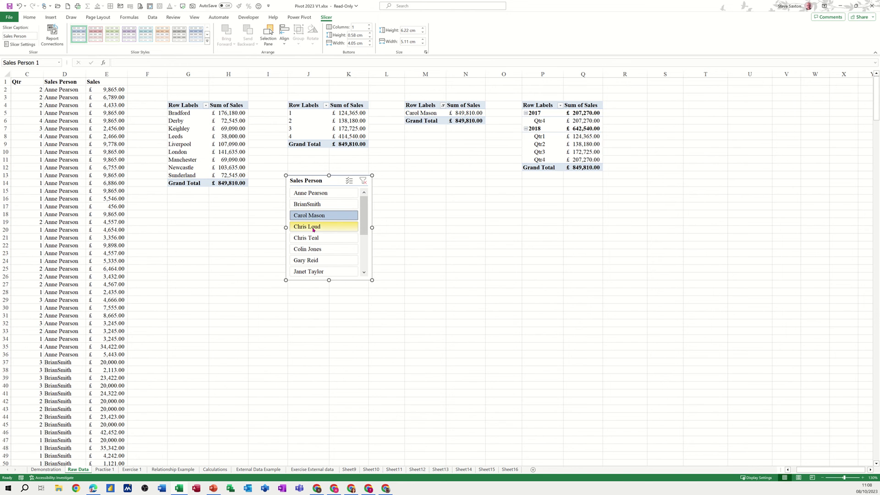
click(314, 227)
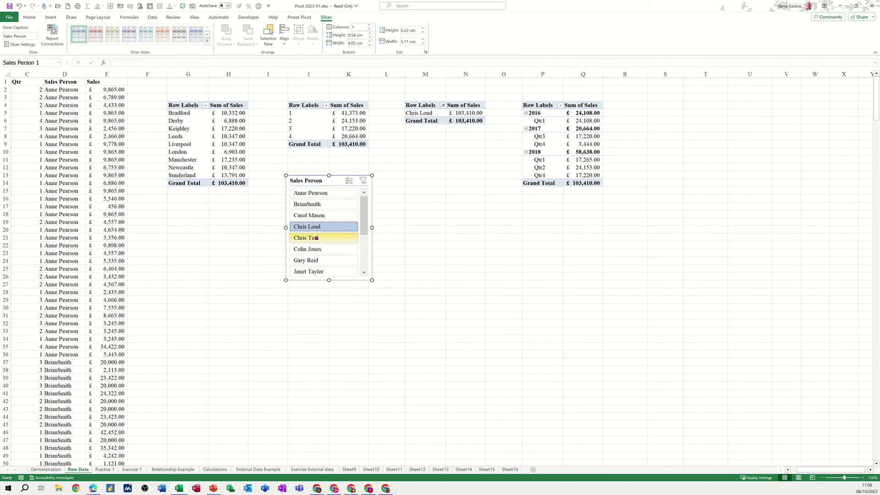
click(316, 237)
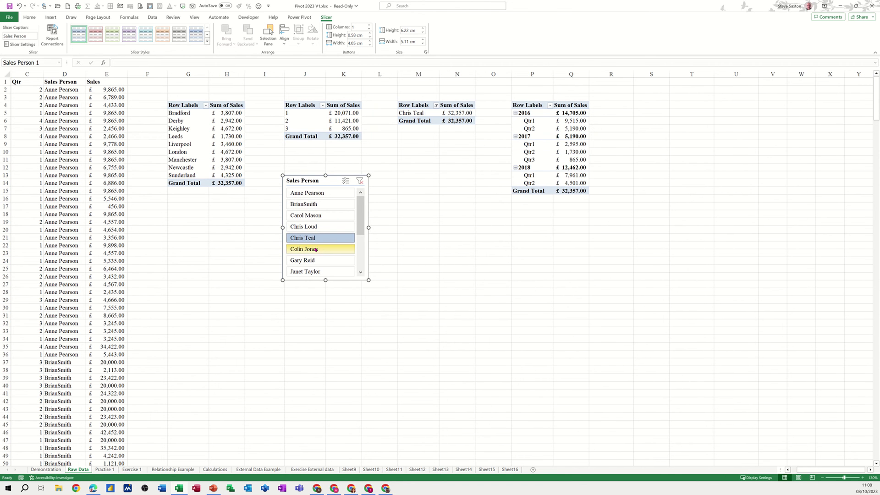
click(315, 248)
click(316, 260)
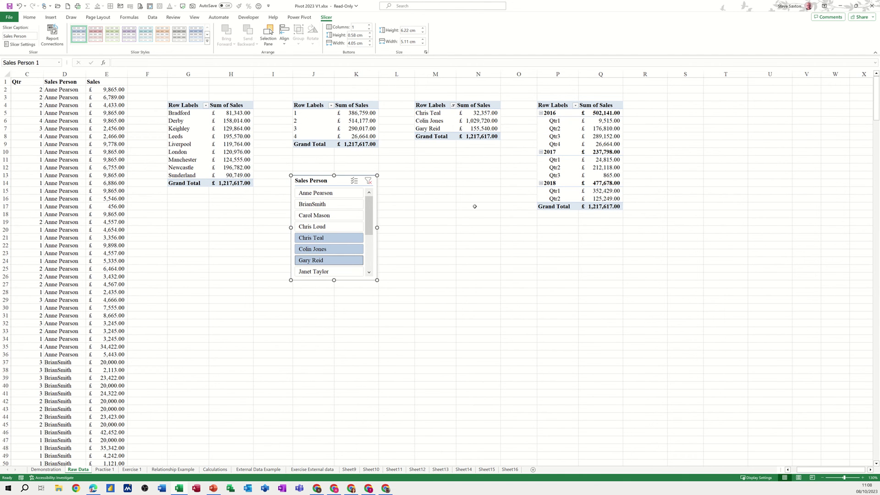
- Clear the slicer filter, nudge the slicer higher, and select cell J7
click(368, 180)
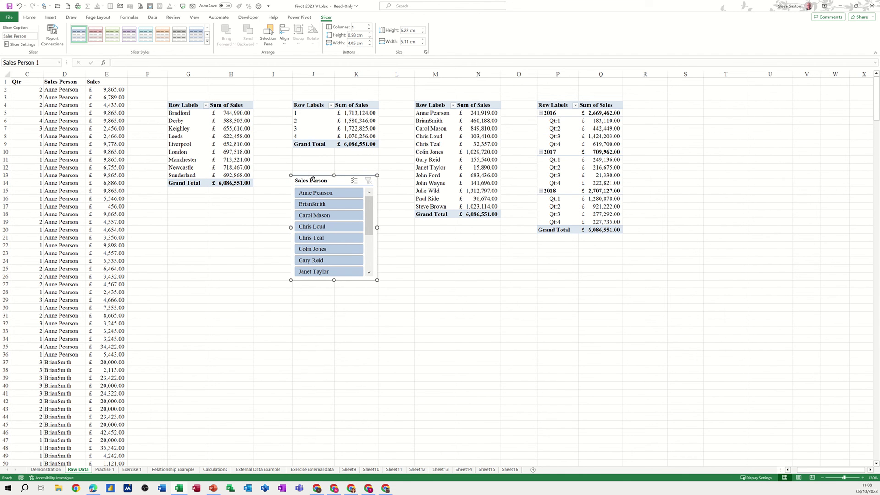
drag(313, 180, 312, 158)
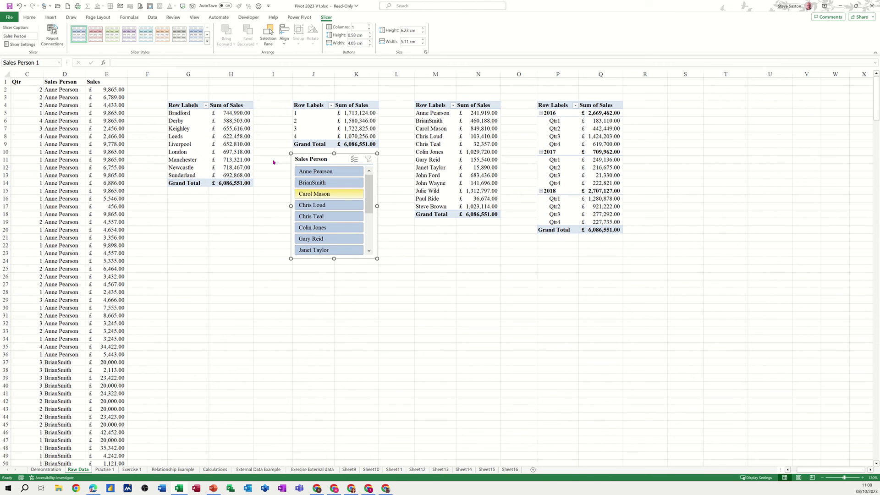
click(326, 130)
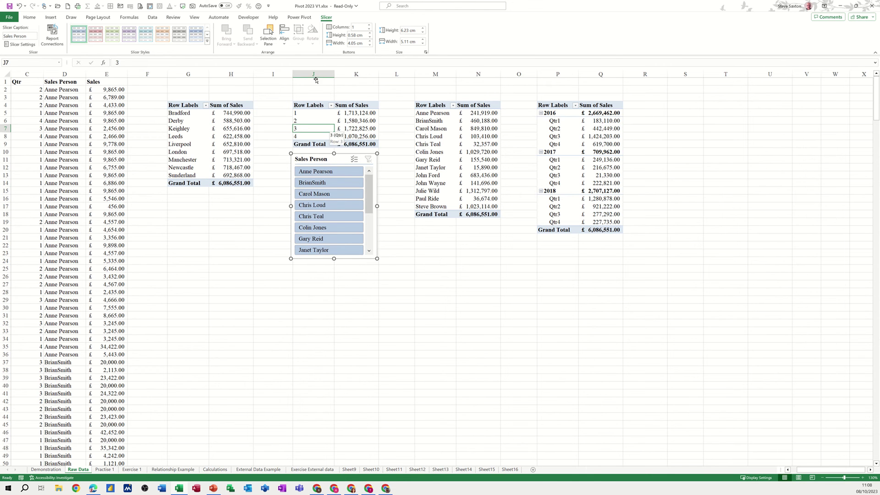
- Insert a Date timeline for the quarter pivot and place it below the slicer
click(328, 19)
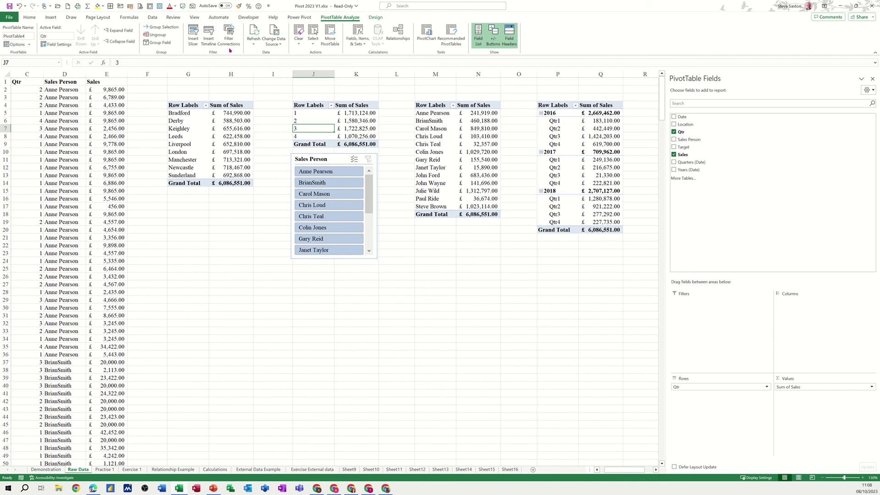
click(209, 35)
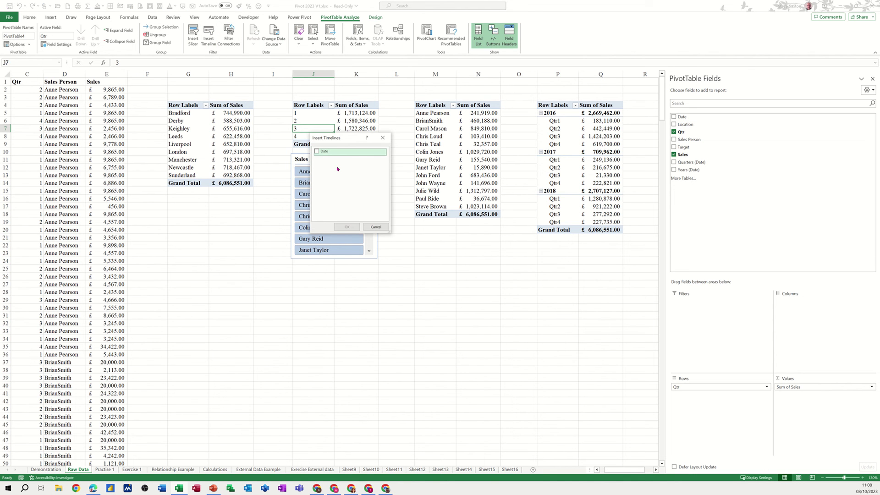
click(316, 151)
click(346, 227)
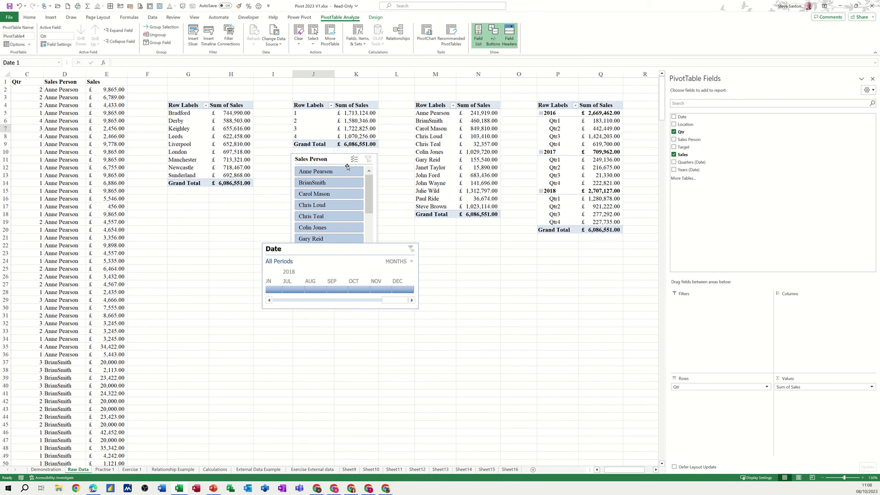
drag(344, 248, 364, 258)
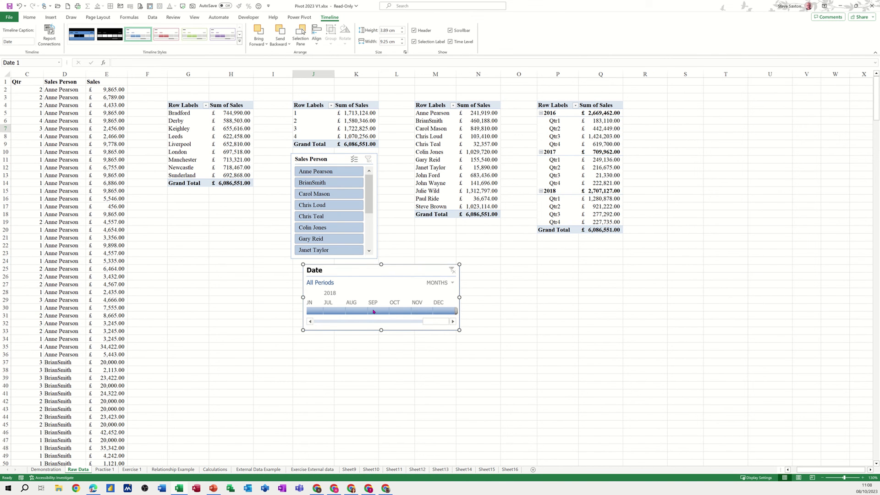
- Filter the timeline to September then October 2018, then clear it to All Periods
click(373, 311)
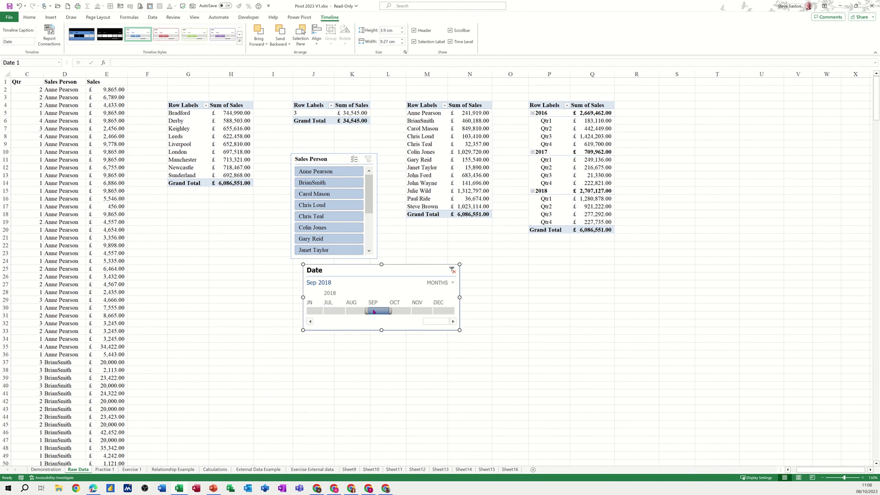
click(394, 311)
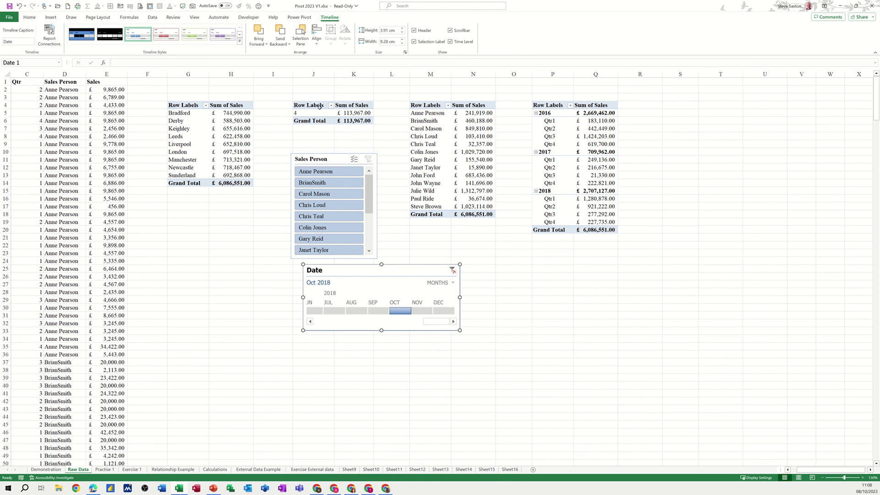
click(451, 271)
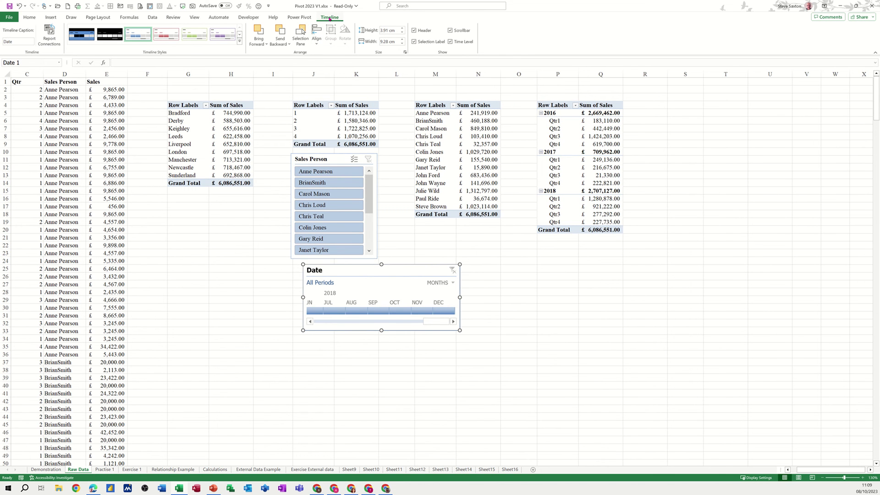
- Link the Date timeline's report connections to PivotTable1, PivotTable3, PivotTable5 and PivotTable6
click(50, 31)
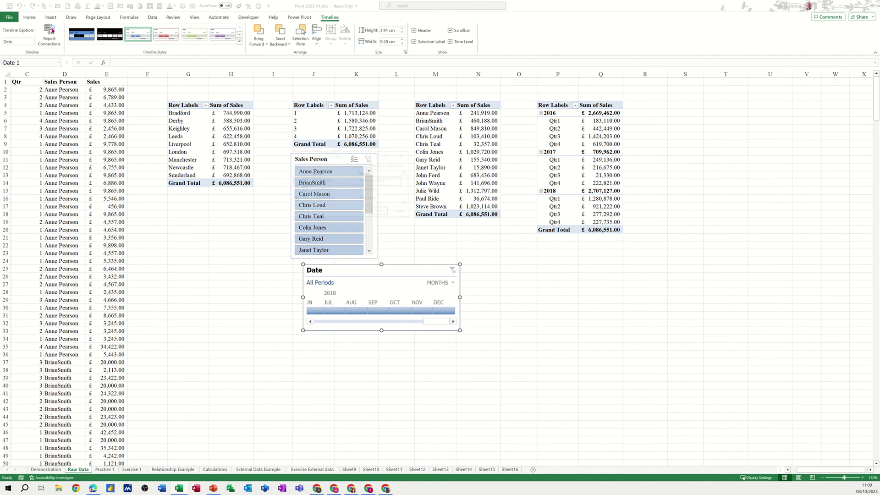
click(295, 189)
click(294, 180)
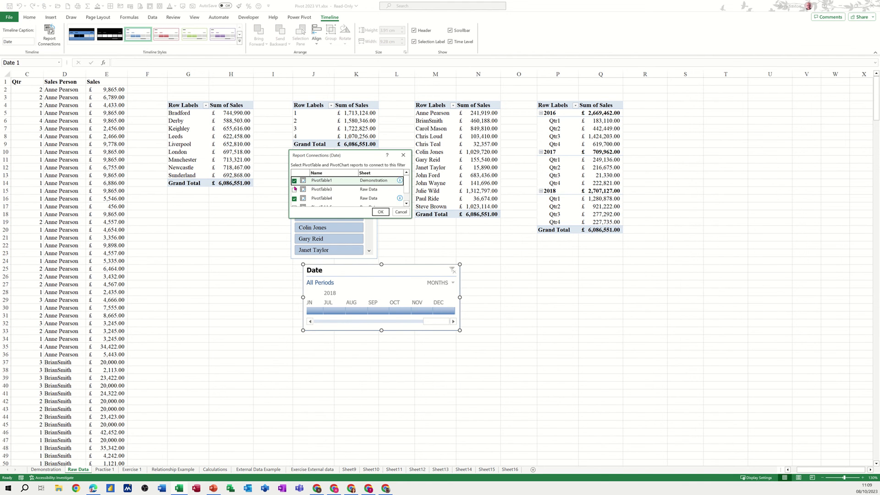
scroll(393, 193, down, 3)
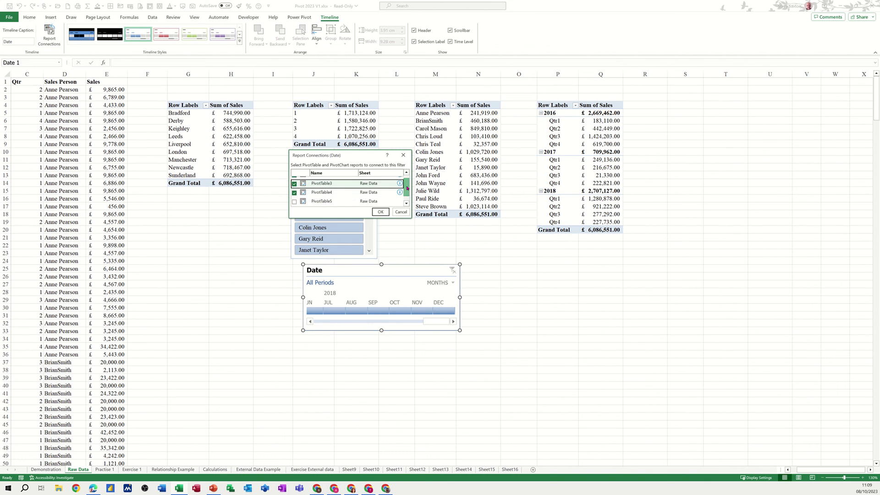
click(295, 193)
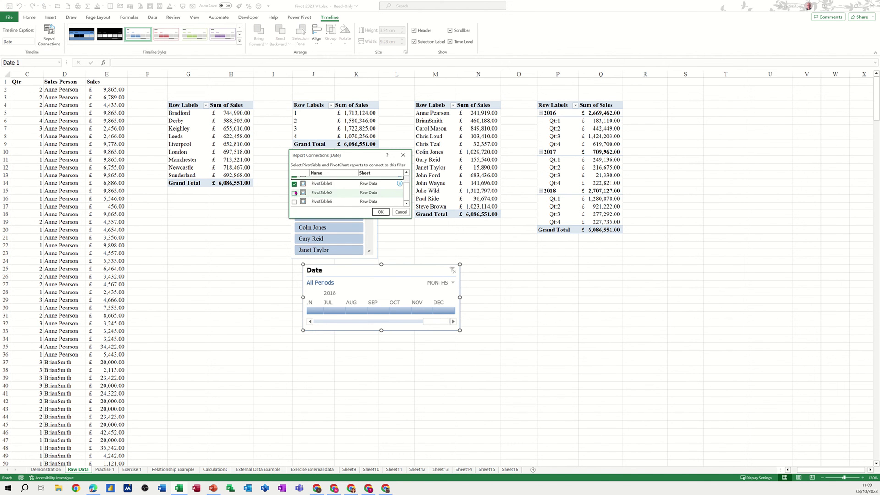
click(322, 202)
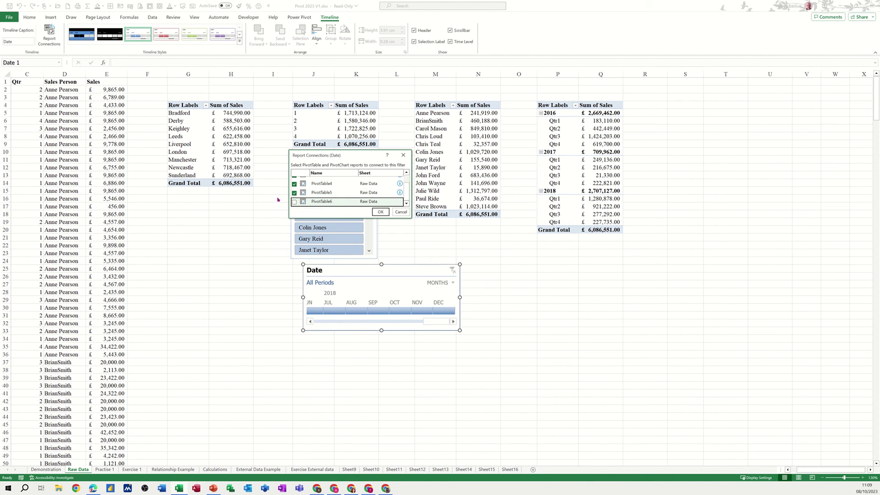
click(294, 202)
click(380, 212)
- Test the timeline on September 2018, move it slightly left, then clear it to All Periods
click(375, 310)
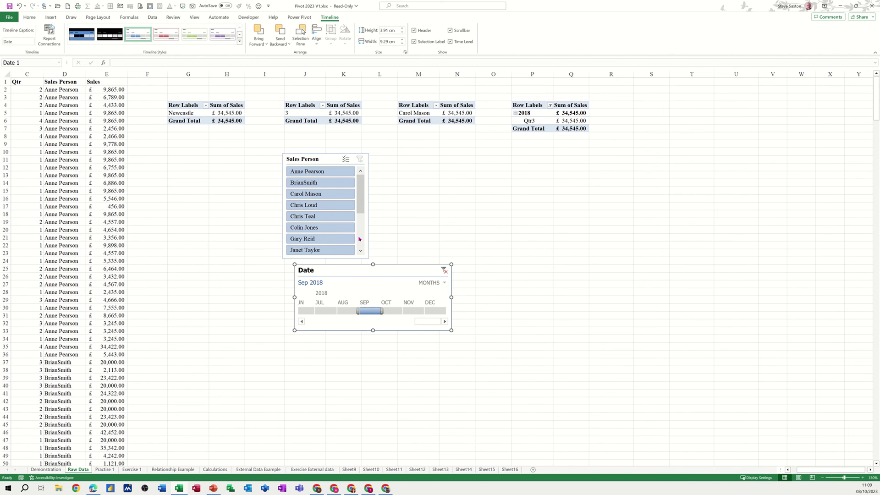
drag(391, 265, 381, 262)
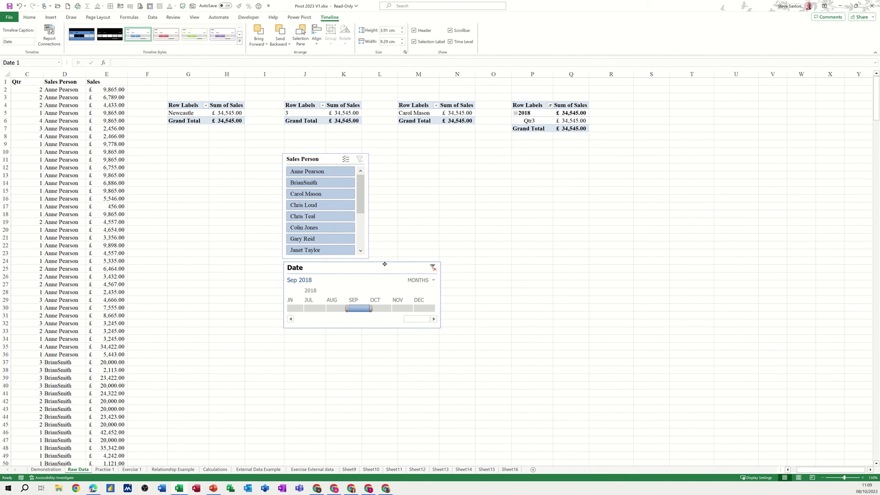
click(433, 268)
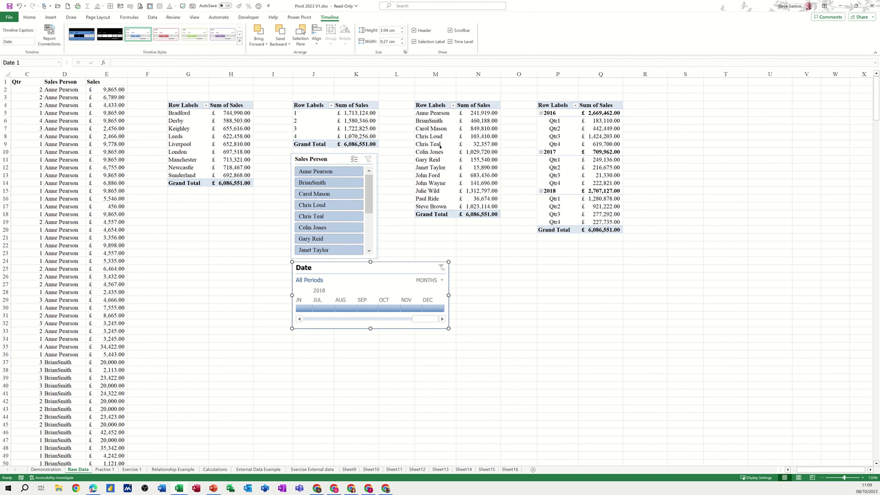